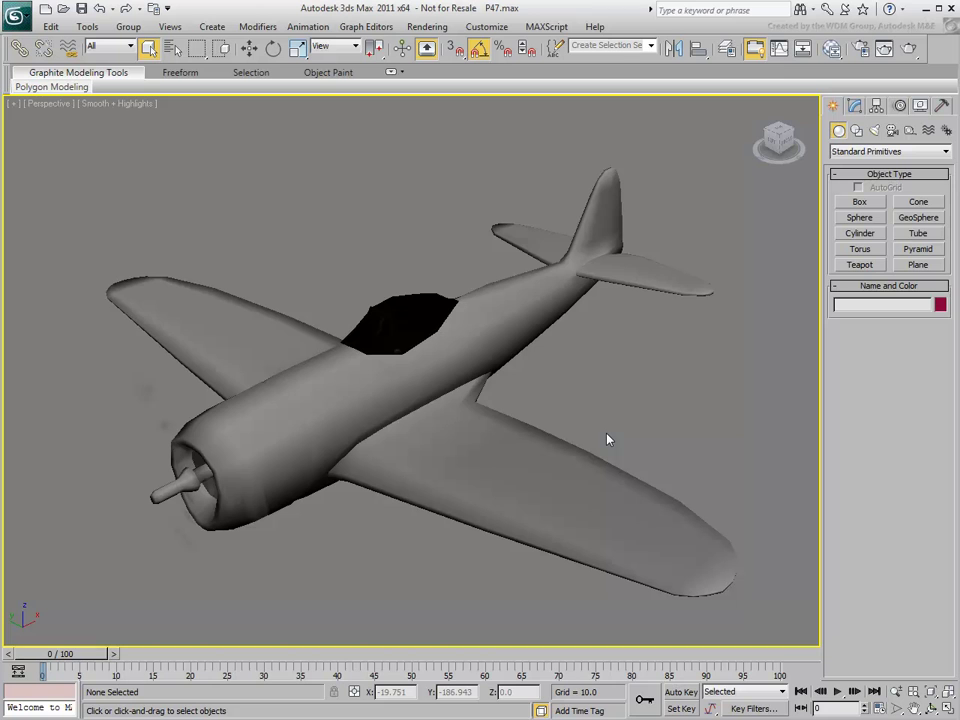
Apply an Unwrap UVW modifier to the airplane body
click(536, 456)
click(855, 107)
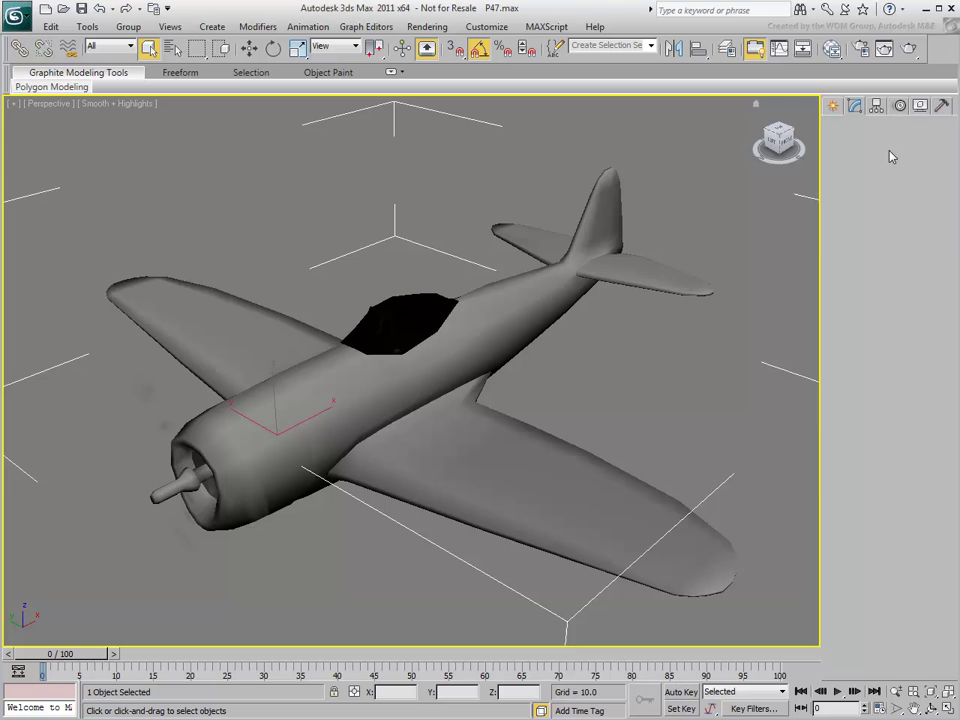
click(946, 148)
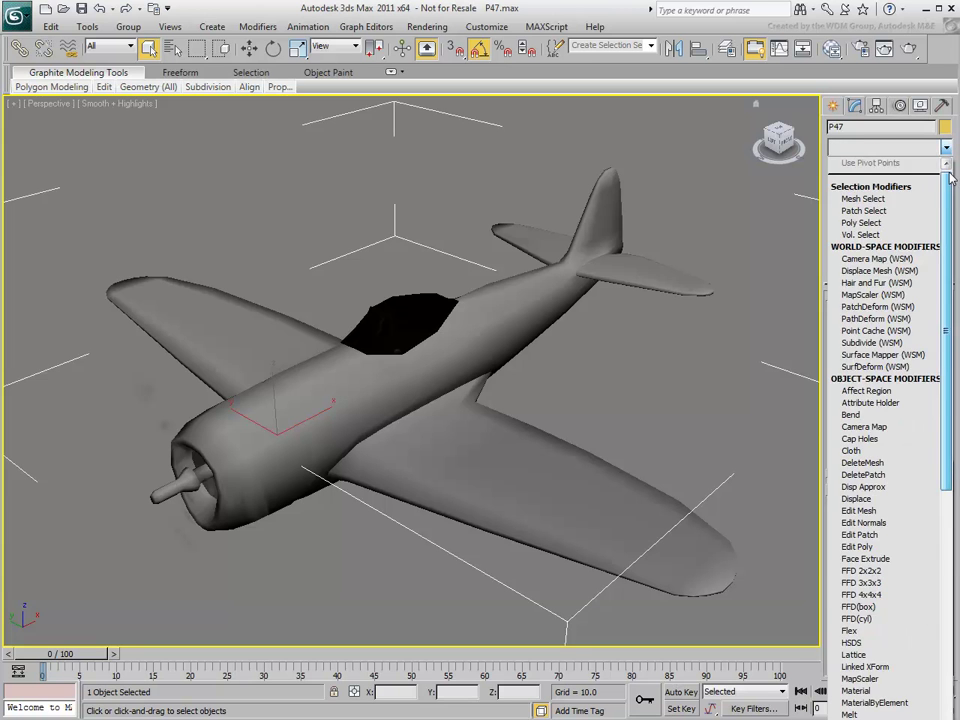
scroll(880, 600, down, 15)
click(880, 678)
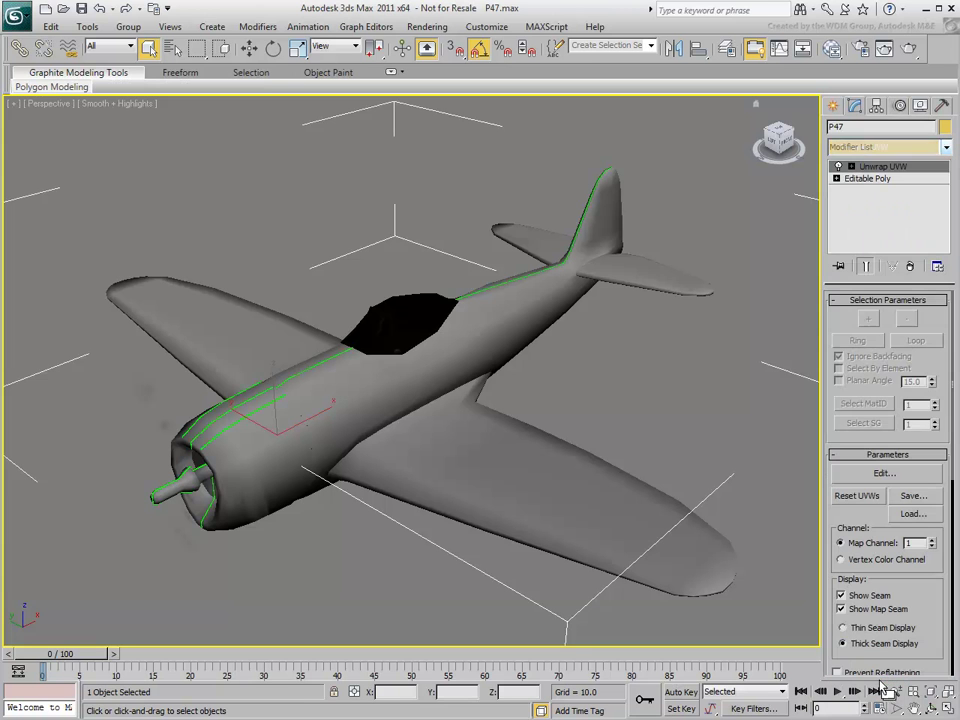
Open the UV editor for the airplane and select all of its faces
click(884, 473)
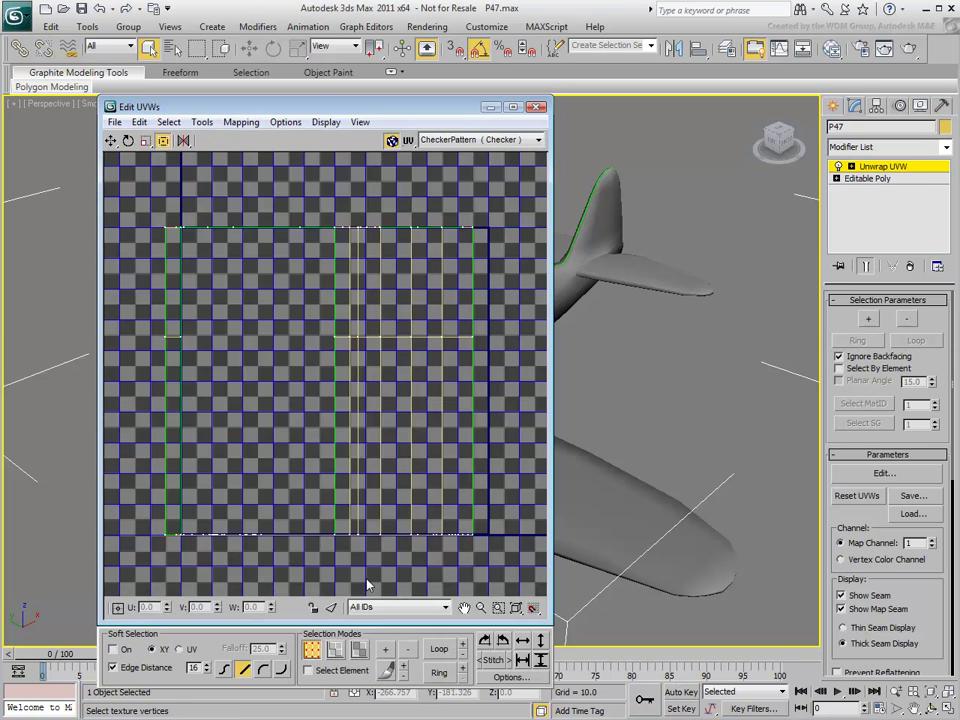
click(359, 650)
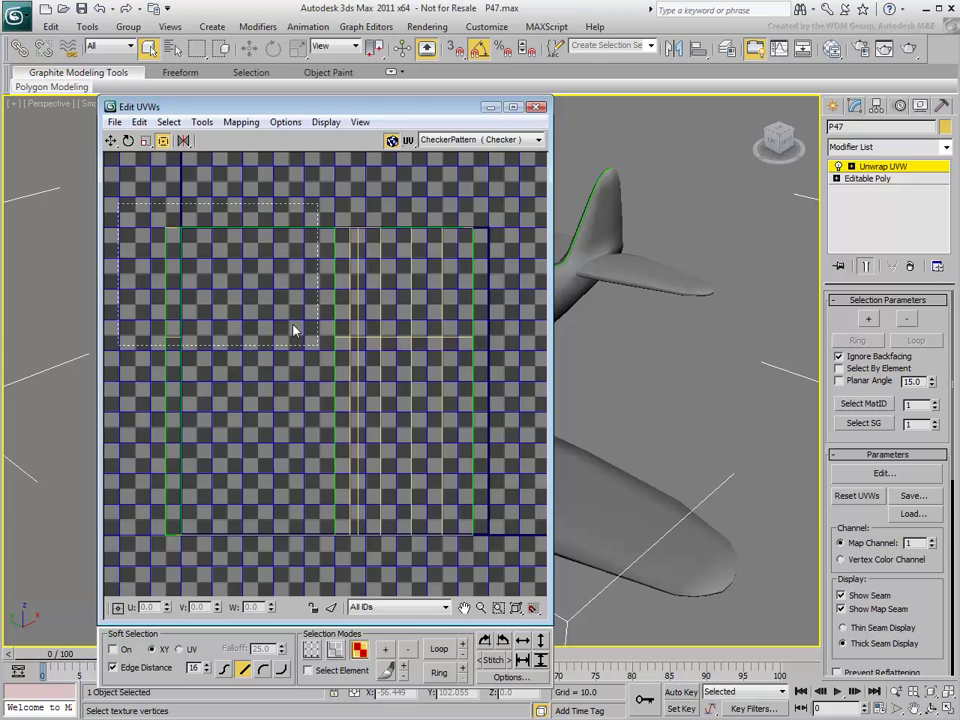
drag(112, 158, 517, 571)
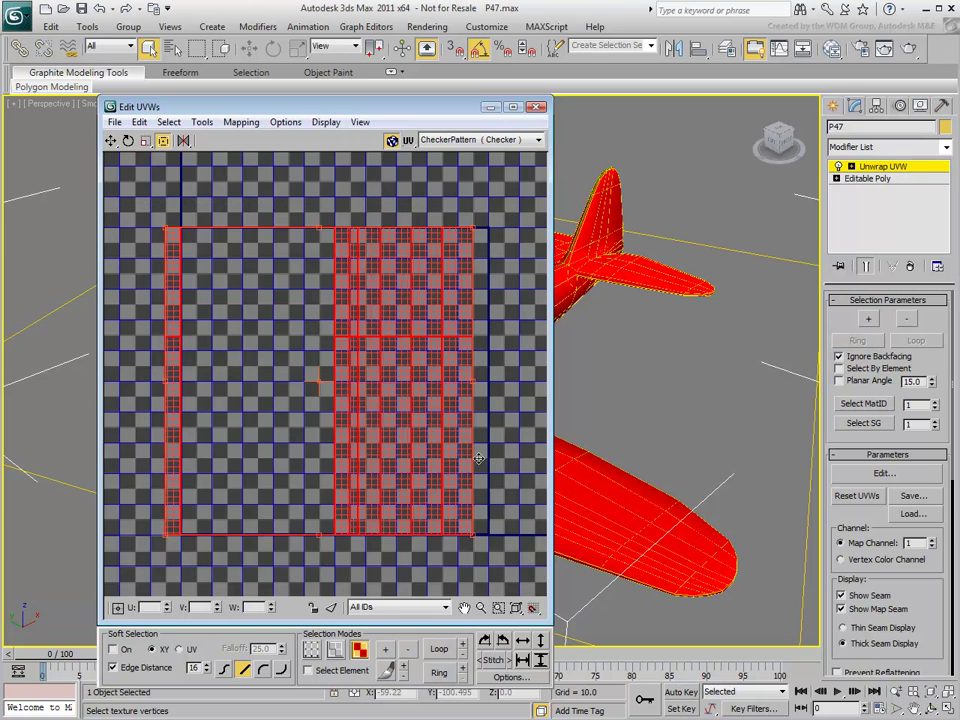
Flatten-map the selected faces with a 45.0 face angle threshold, 0.02 spacing and Rotate Clusters turned off
click(241, 122)
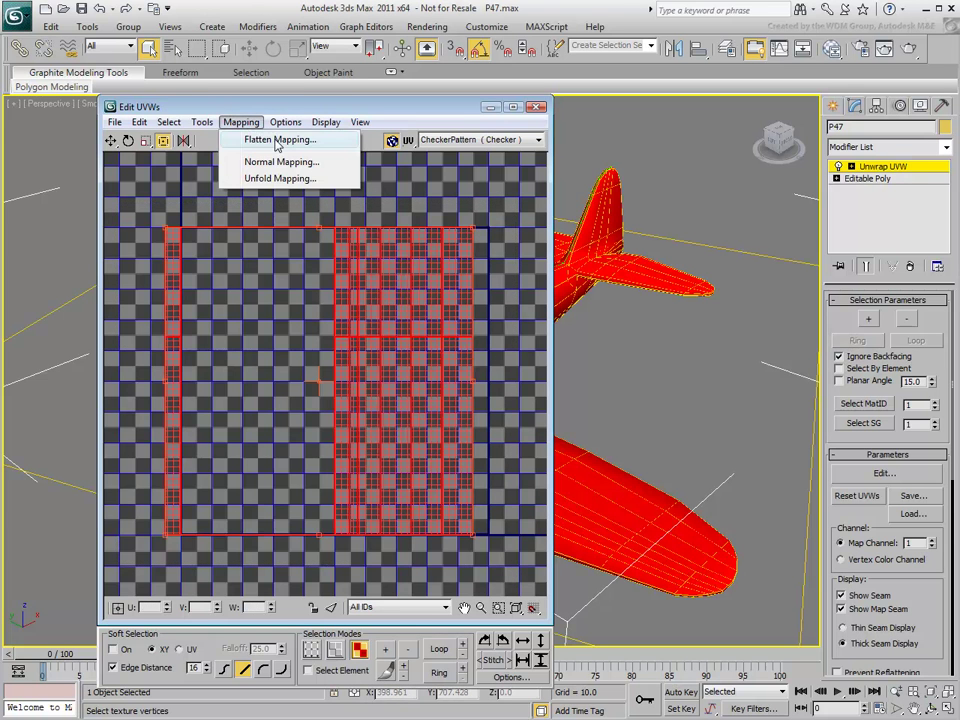
click(262, 139)
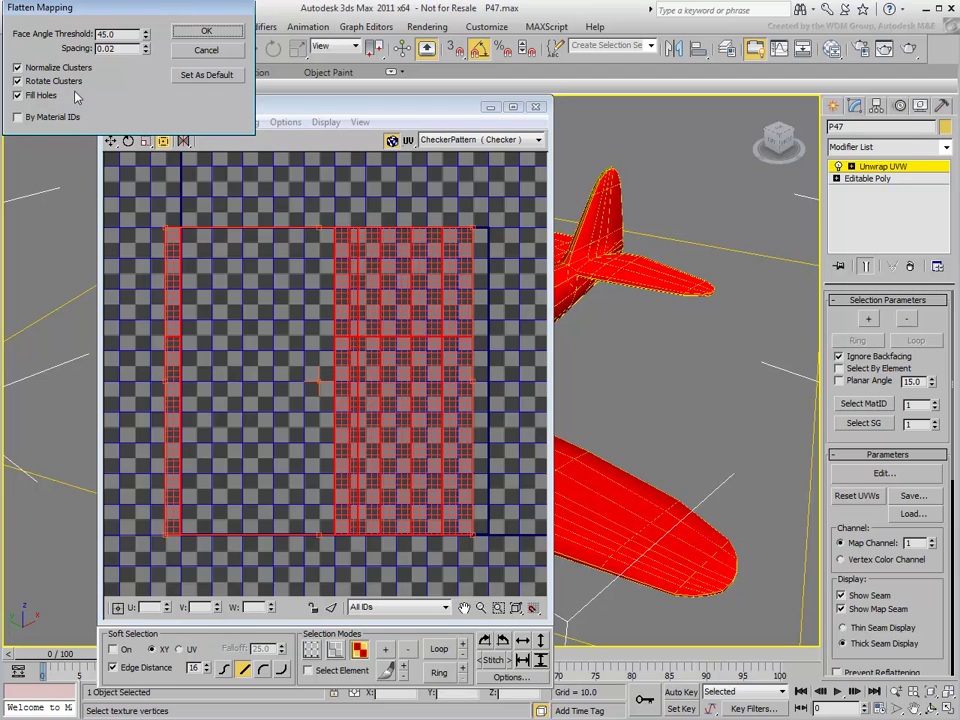
click(17, 81)
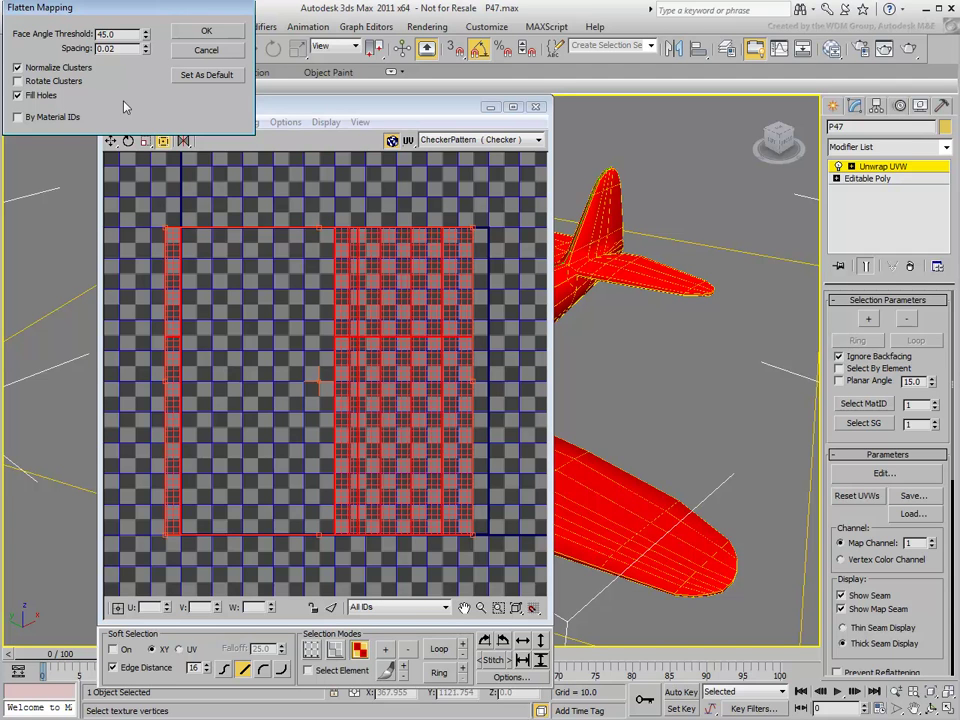
click(51, 98)
click(206, 30)
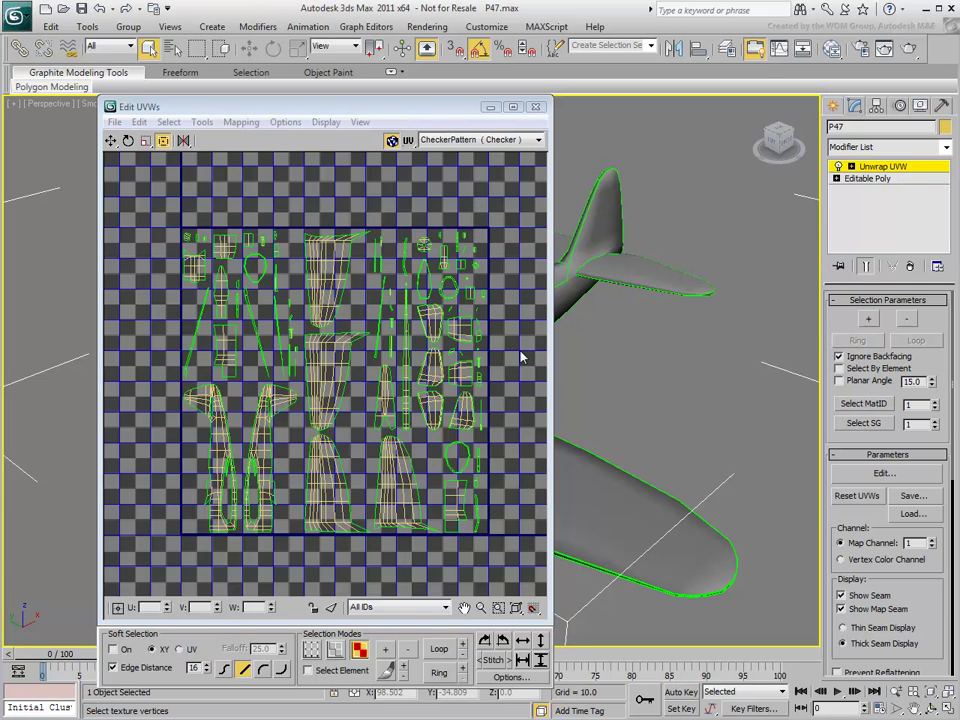
Close the UV editor, convert the airplane to an Editable Poly and deselect it
click(536, 106)
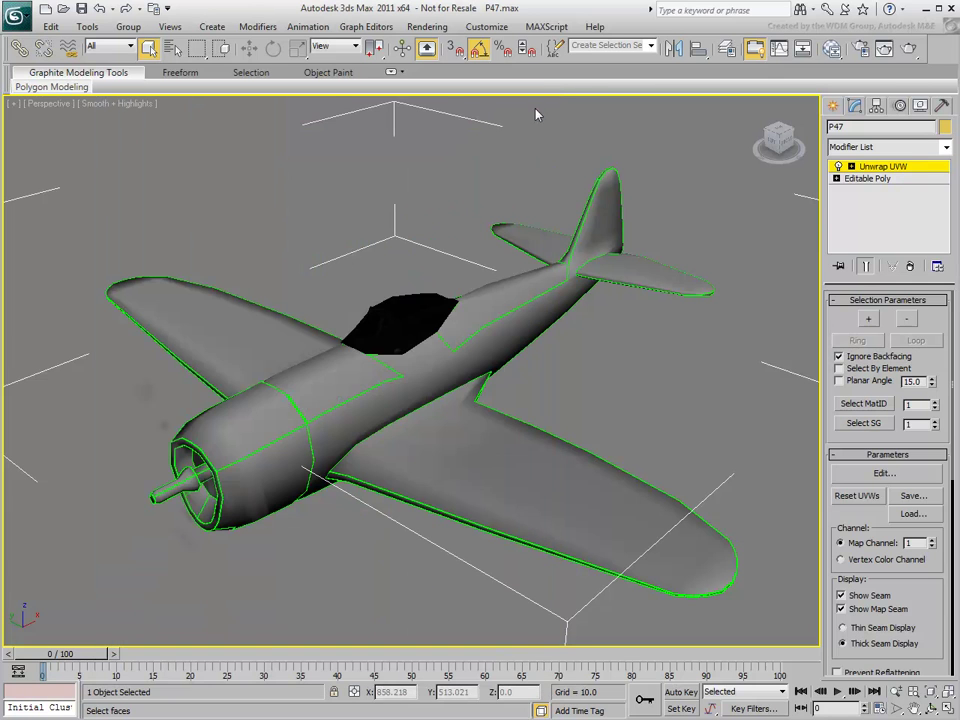
right_click(502, 444)
mouse_move(550, 580)
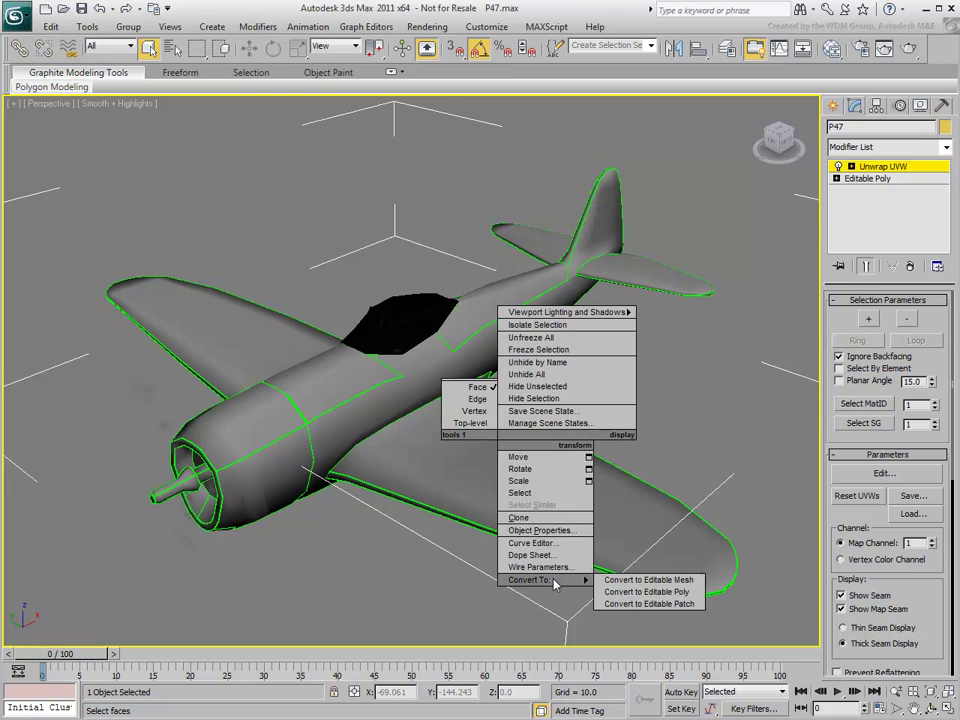
click(662, 592)
click(645, 393)
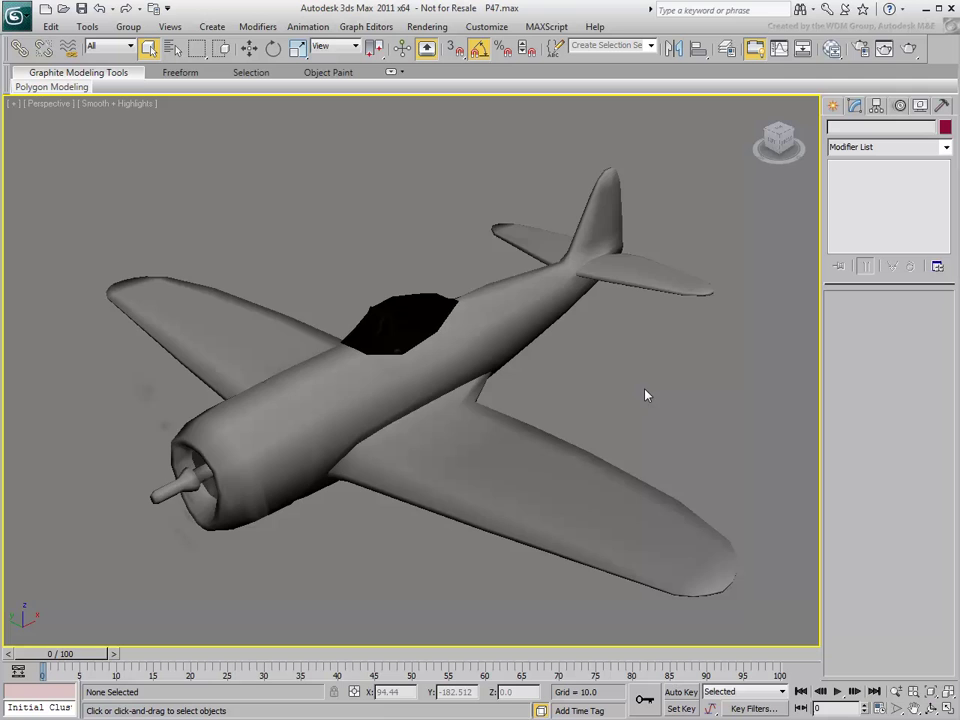
Open the Viewport Canvas painting tools
scroll(625, 384, down, 3)
mouse_move(627, 385)
middle_down()
mouse_move(636, 388)
mouse_move(608, 383)
middle_up()
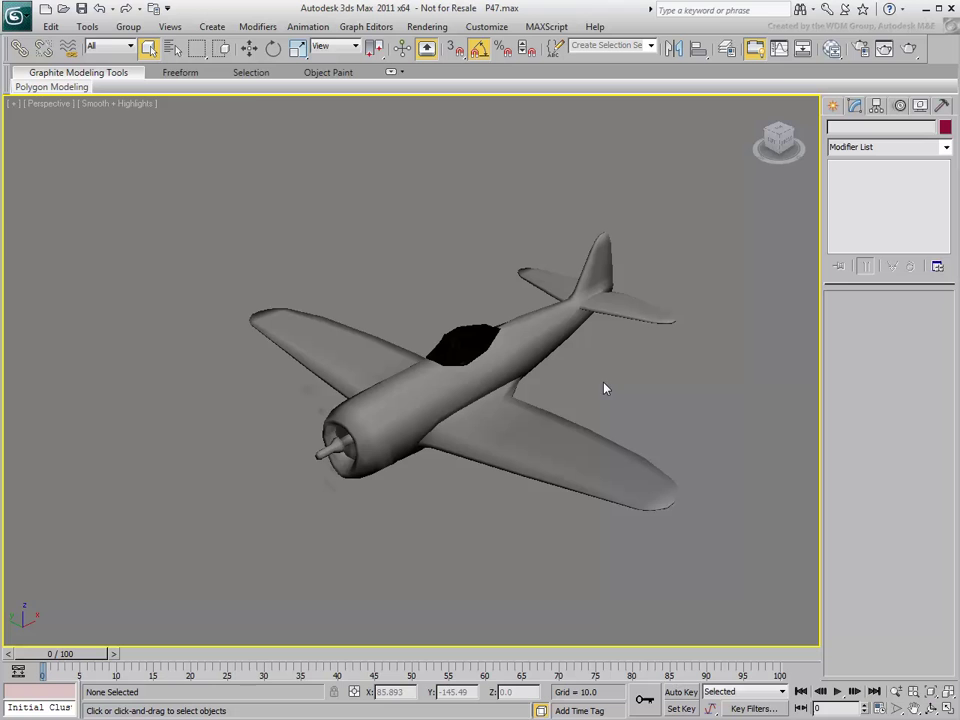
click(87, 26)
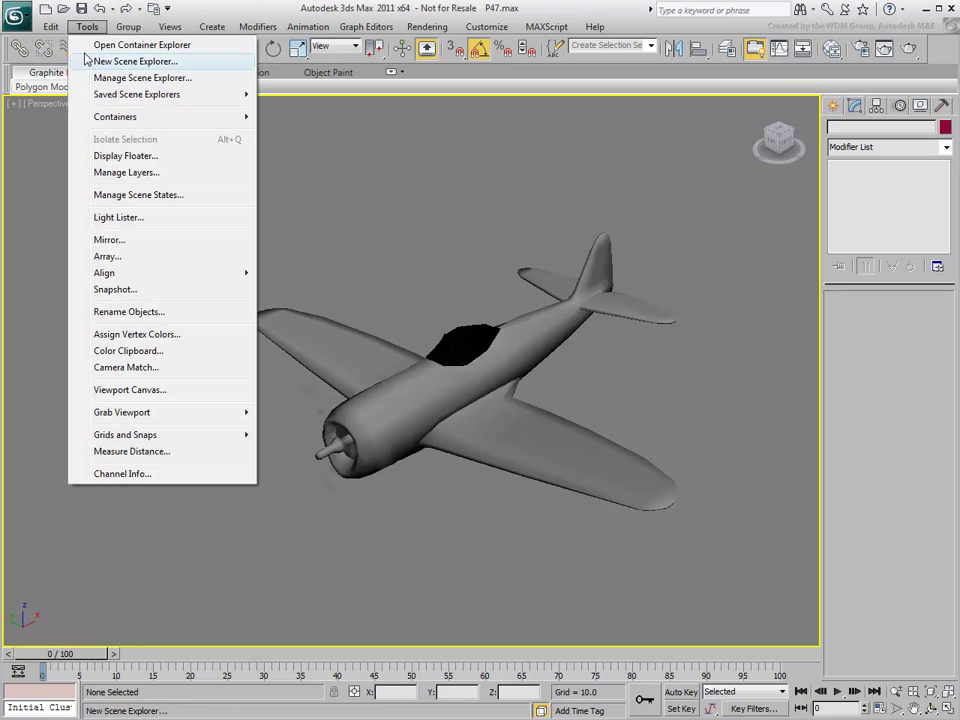
click(140, 390)
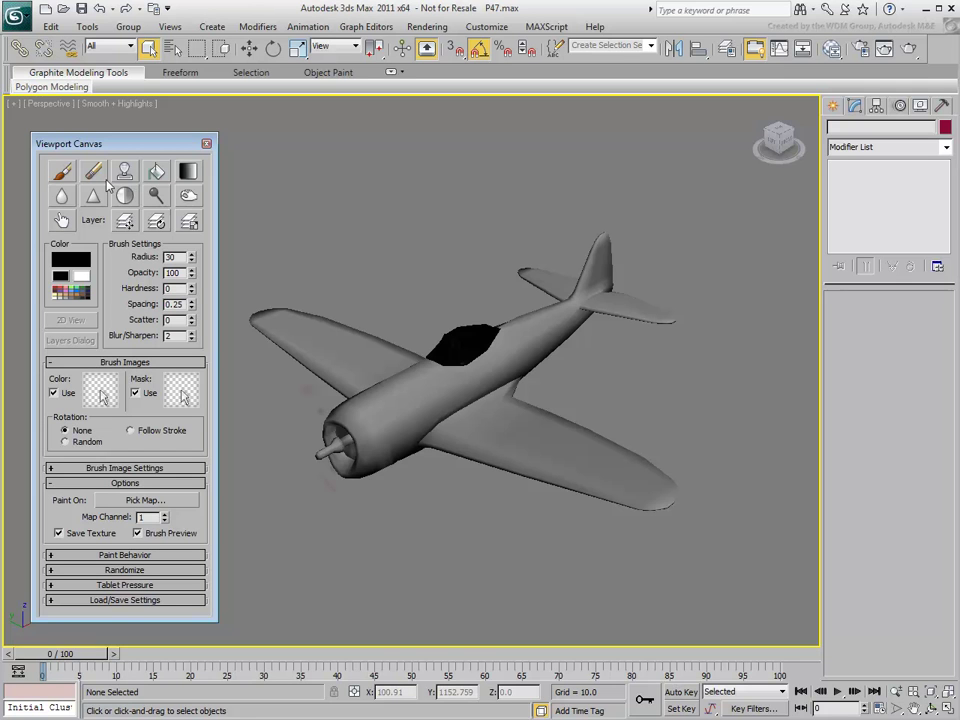
Select the airplane body and start the Paint brush on its Diffuse Color map
click(62, 176)
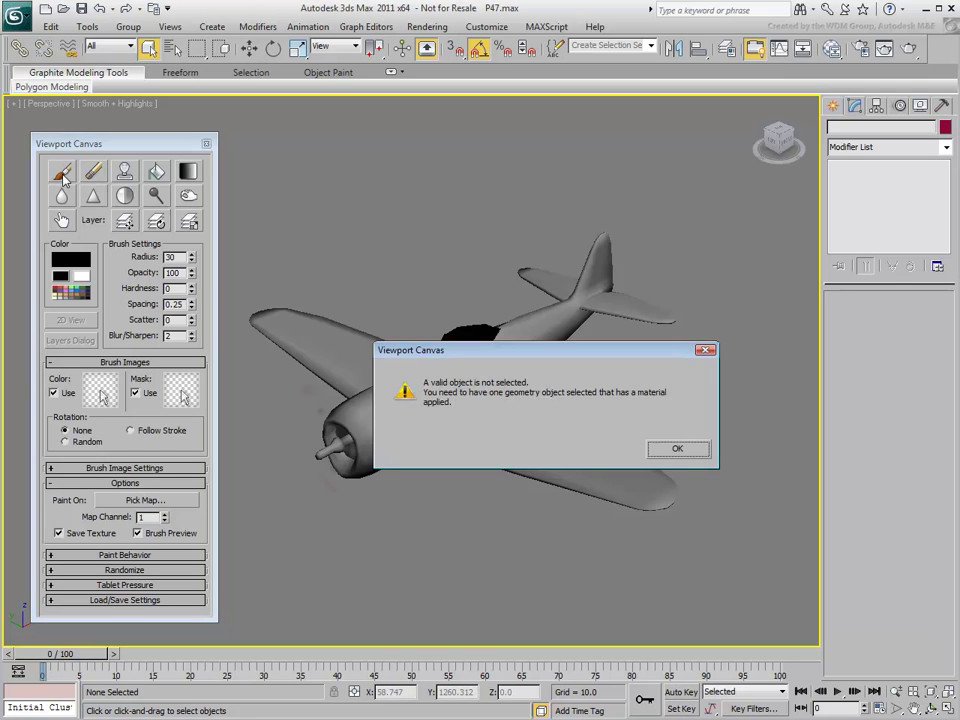
click(688, 452)
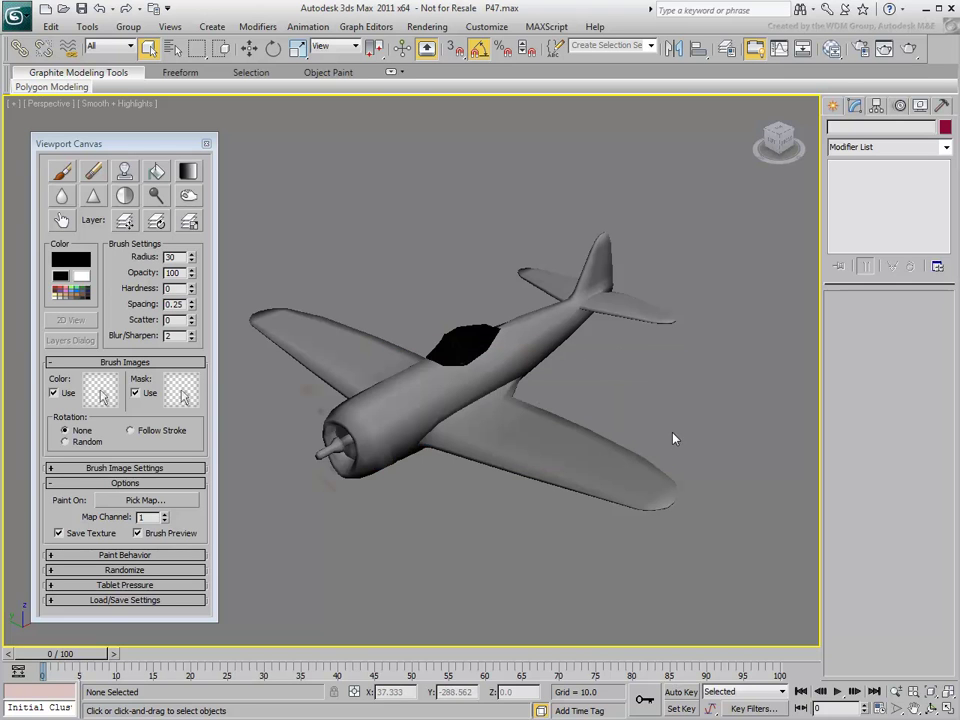
click(507, 430)
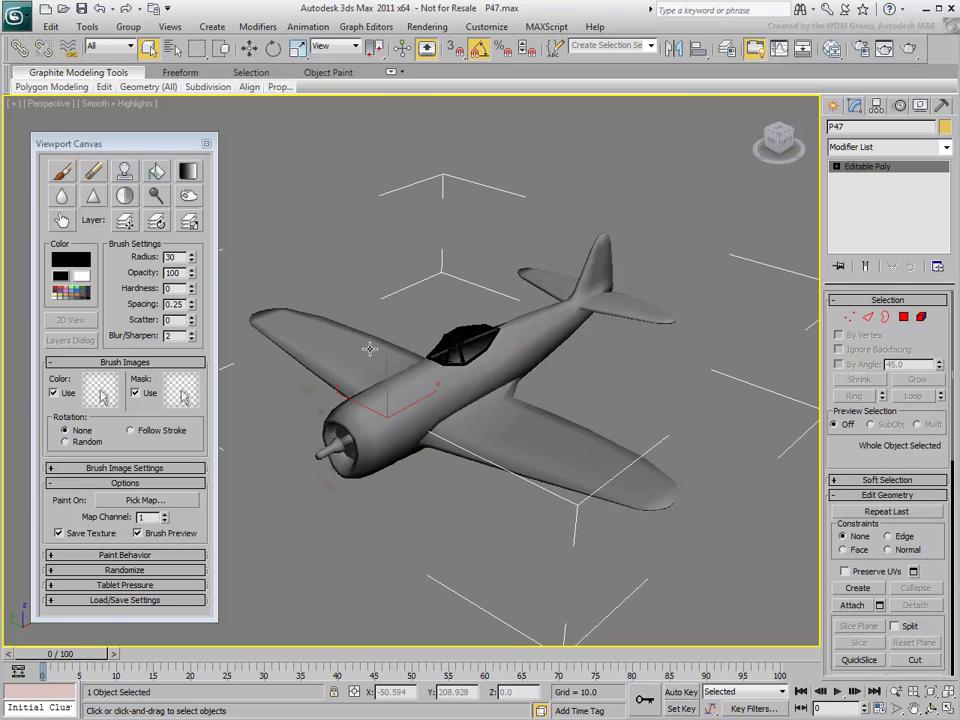
click(60, 176)
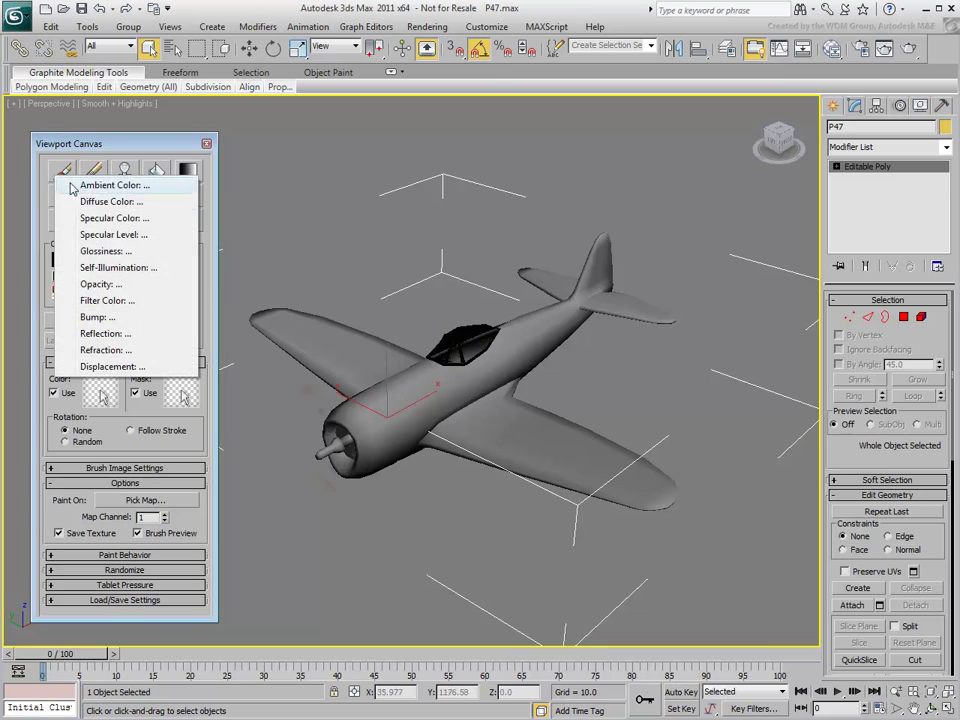
click(110, 202)
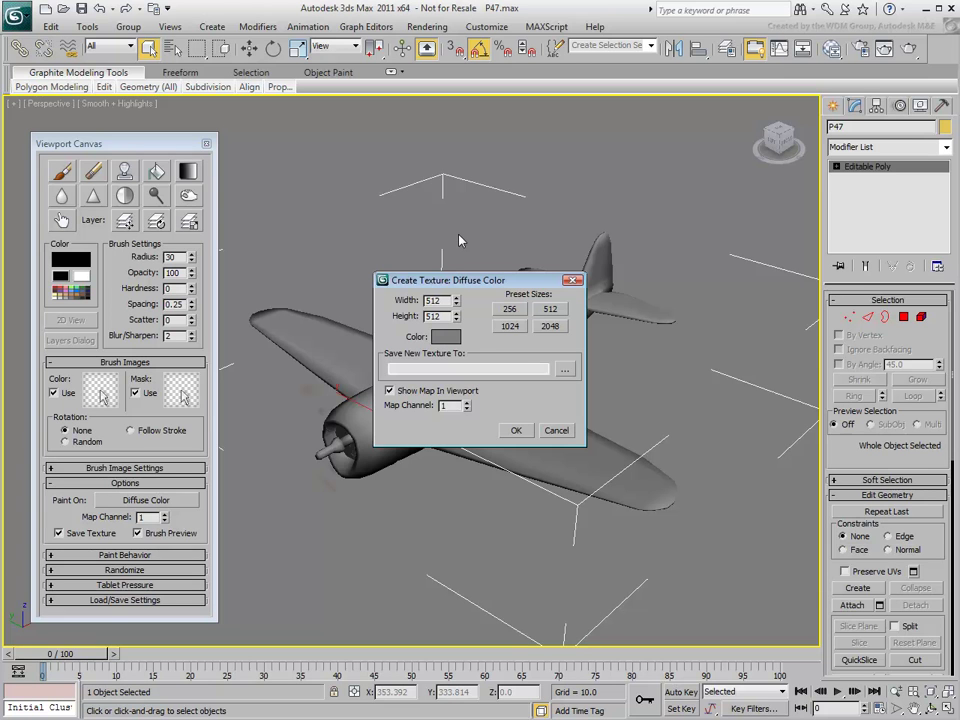
Set the new diffuse texture to 1024 × 1024 with a pale grey-green color of RGB 163, 178, 163
click(510, 326)
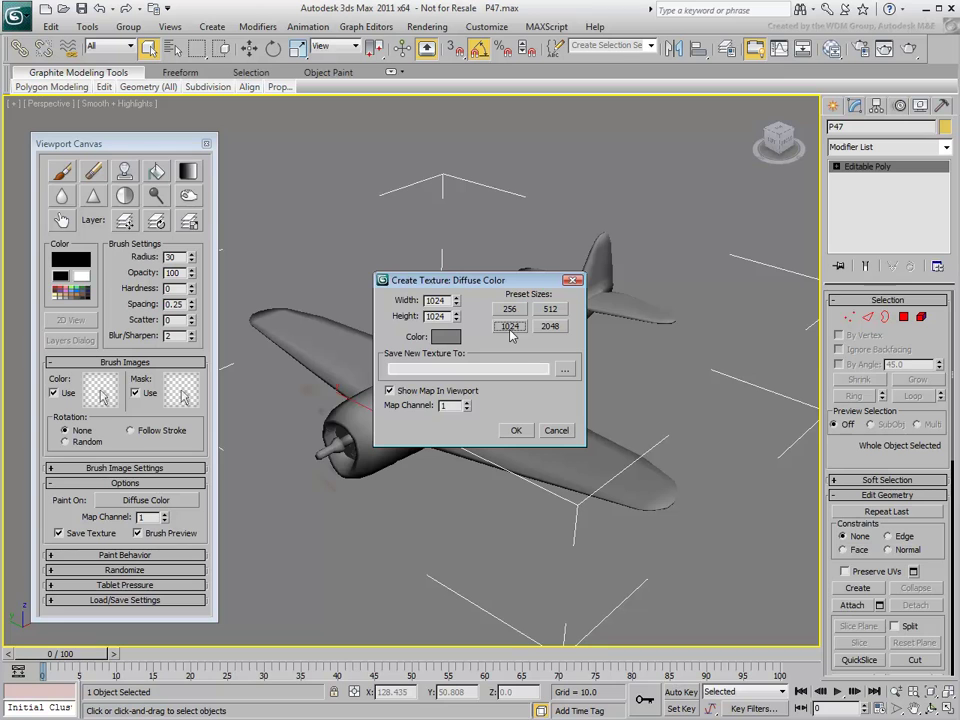
click(445, 336)
click(374, 116)
drag(285, 154, 285, 139)
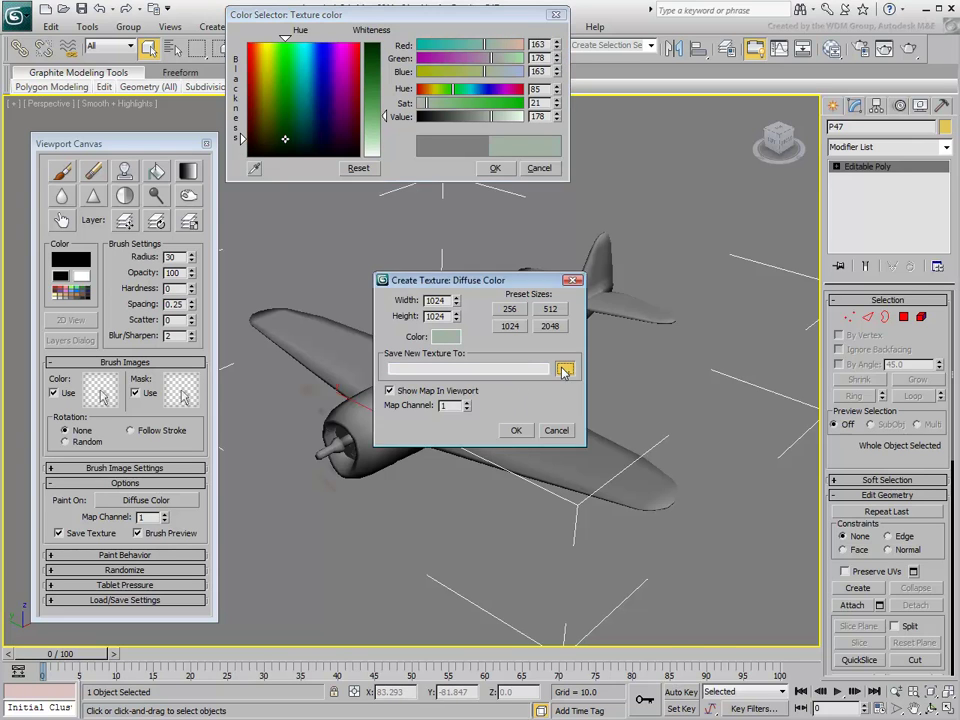
Save the new texture as P47.tif with 8-bit color and no compression, and create it on the airplane
click(565, 369)
text(P)
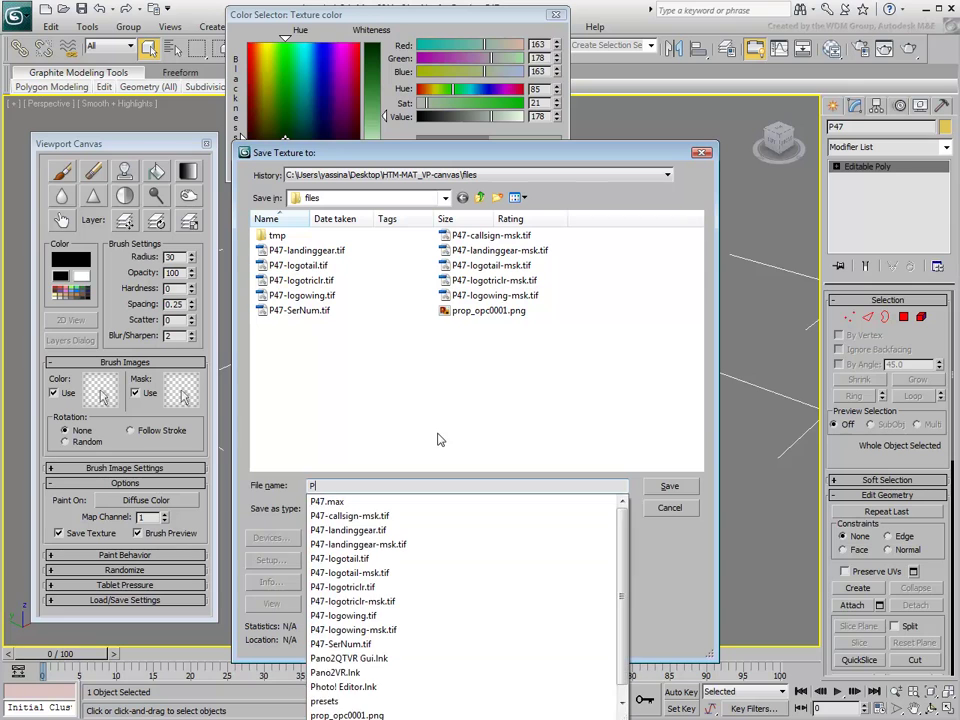
text(47.tif)
key(Return)
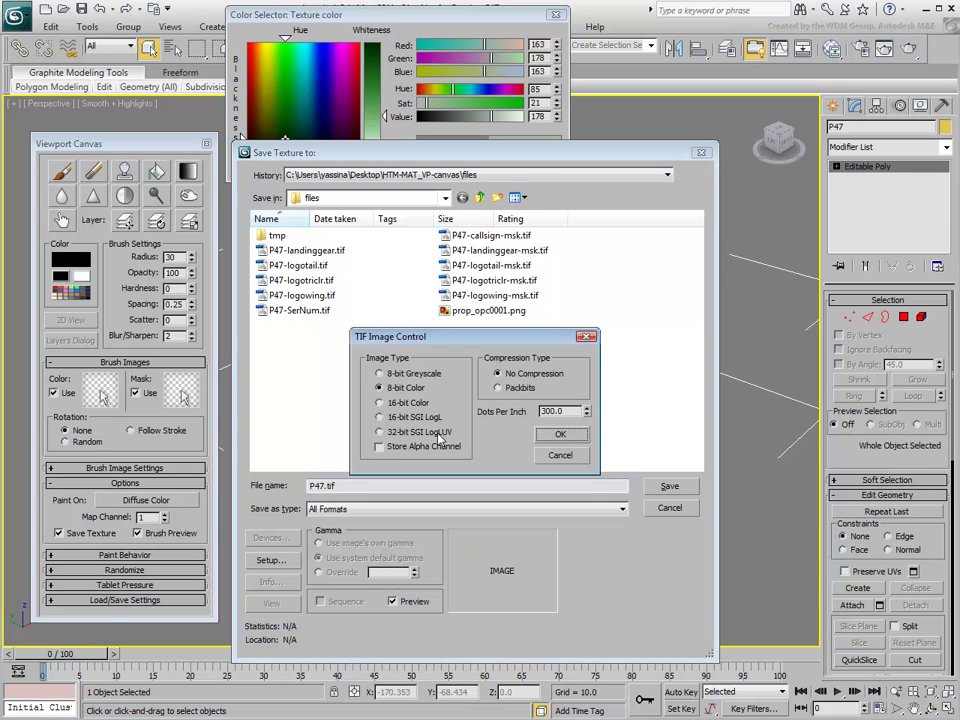
click(558, 434)
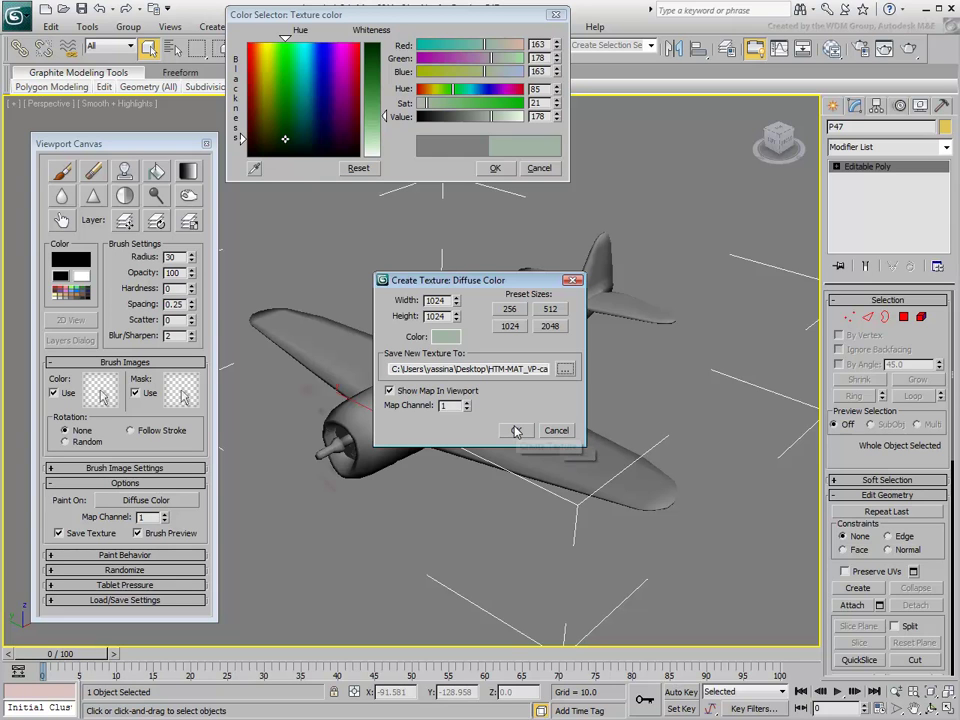
click(516, 430)
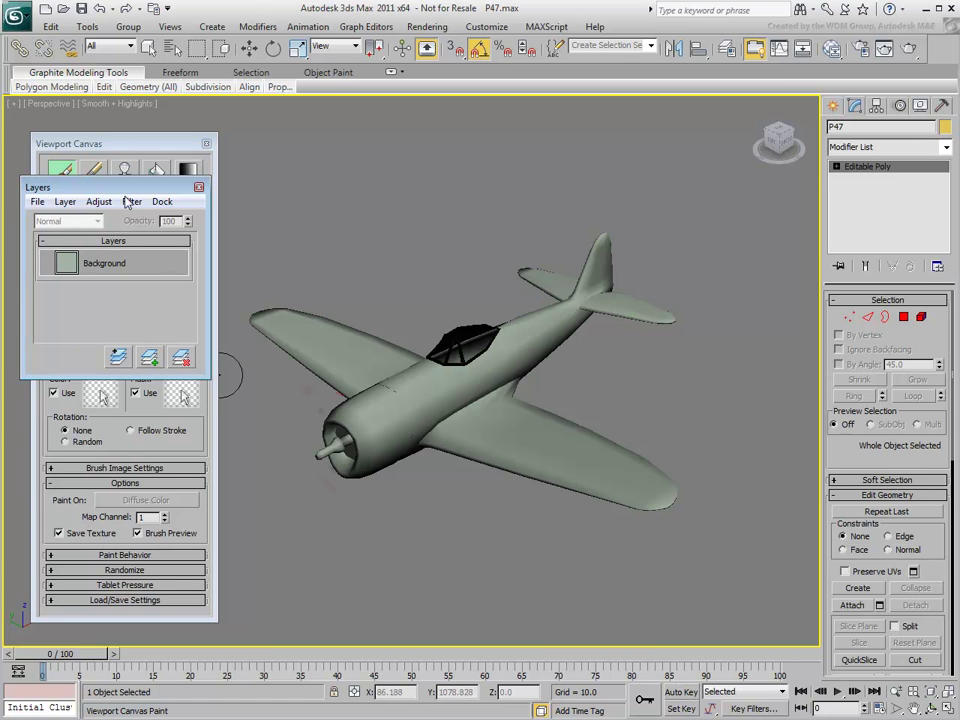
Move the Layers window clear of the painting tools and add a new layer named Camo
mouse_move(111, 192)
mouse_down()
mouse_move(644, 139)
mouse_move(712, 123)
mouse_up()
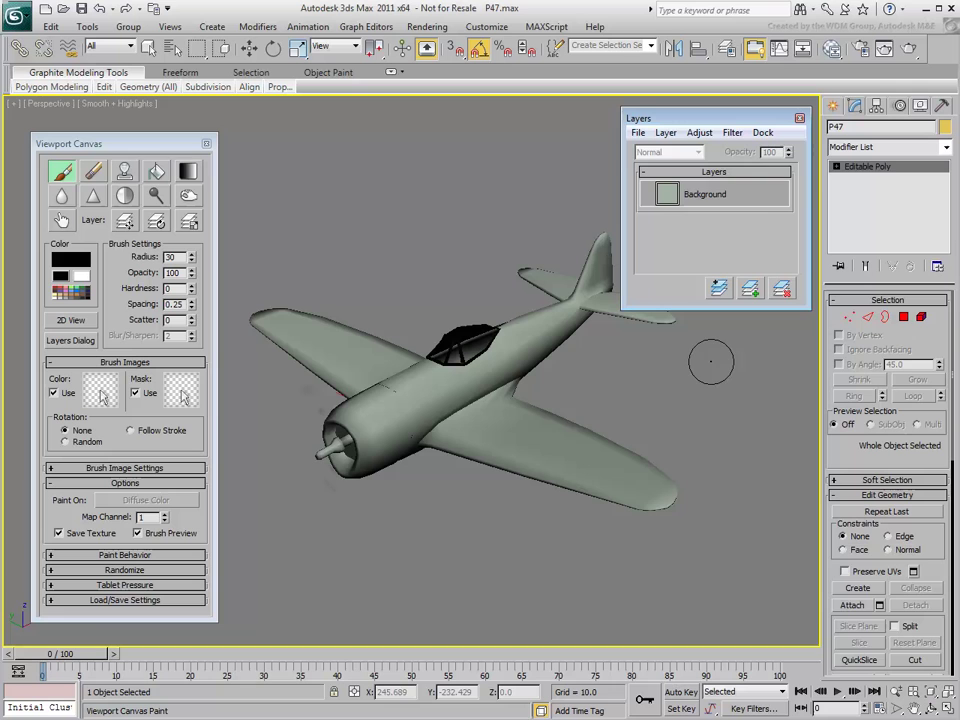
click(753, 290)
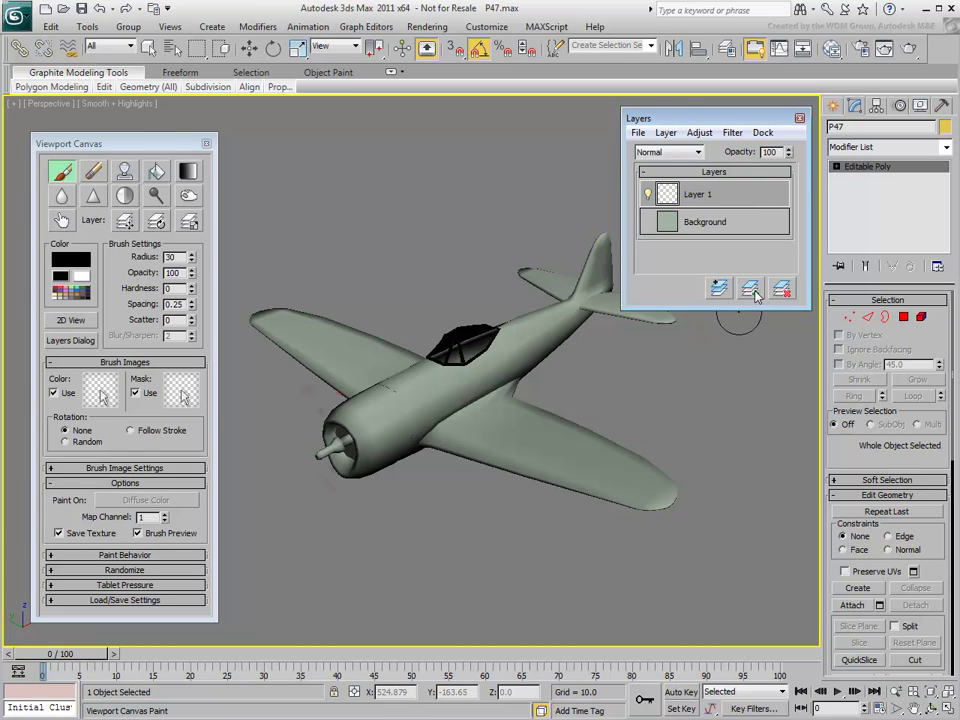
double_click(697, 196)
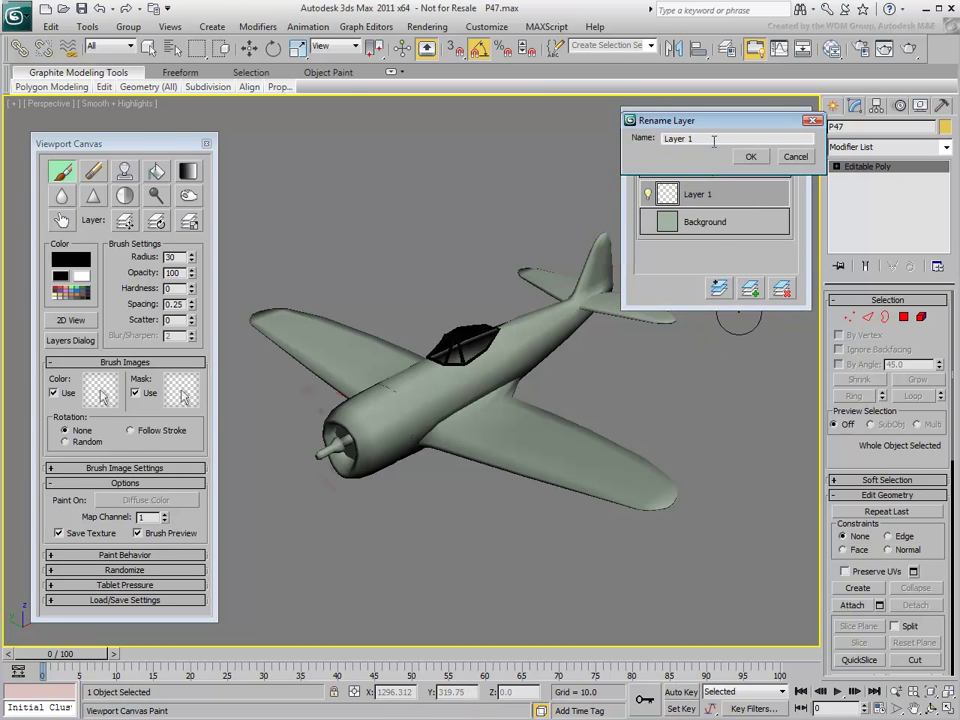
text(Camo)
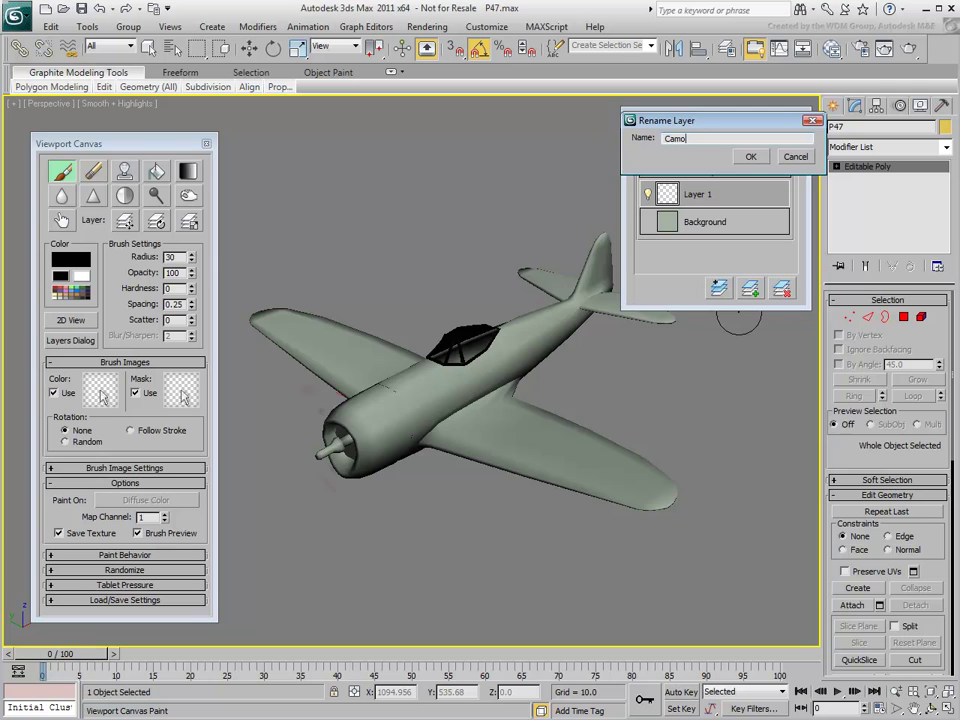
click(750, 158)
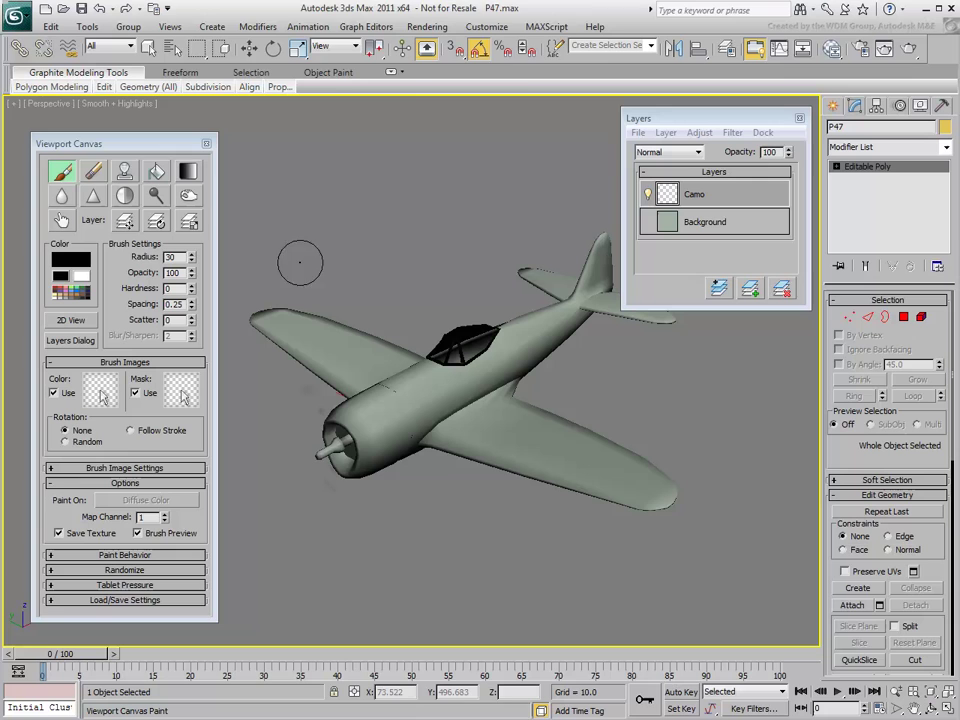
Set the brush to a dark green color with hardness 91 and frame the near wing and fuselage for painting
click(72, 262)
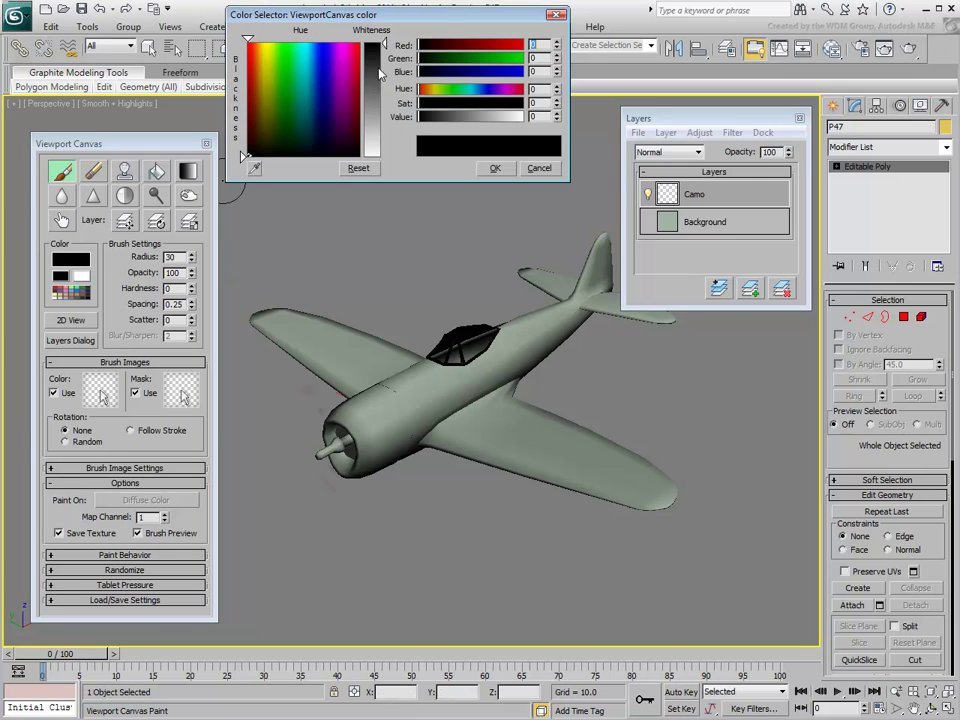
drag(557, 57, 560, 36)
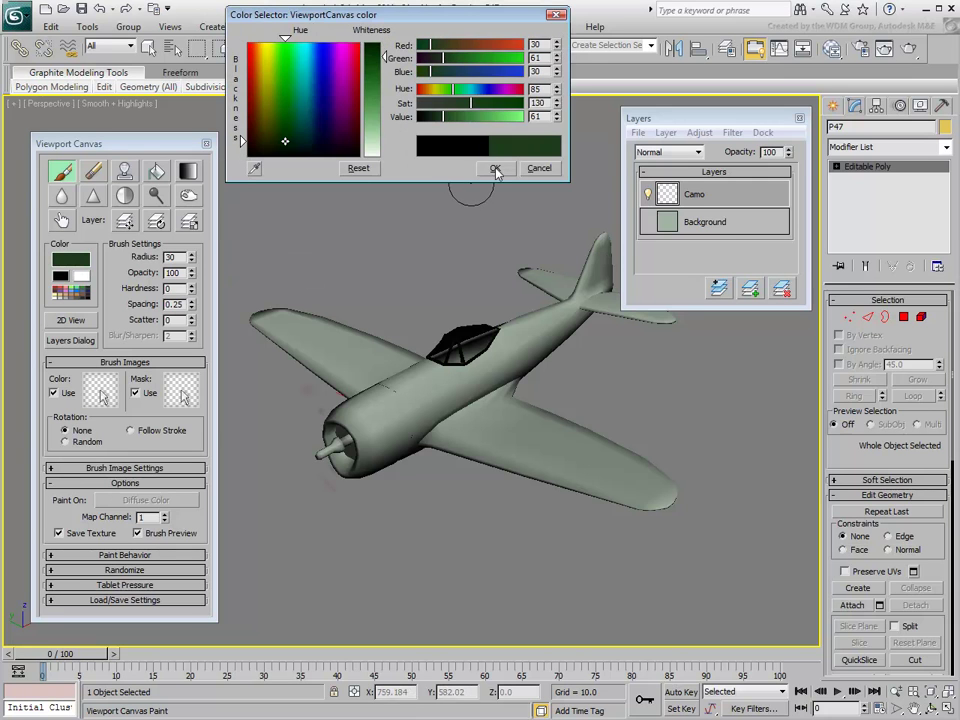
click(494, 169)
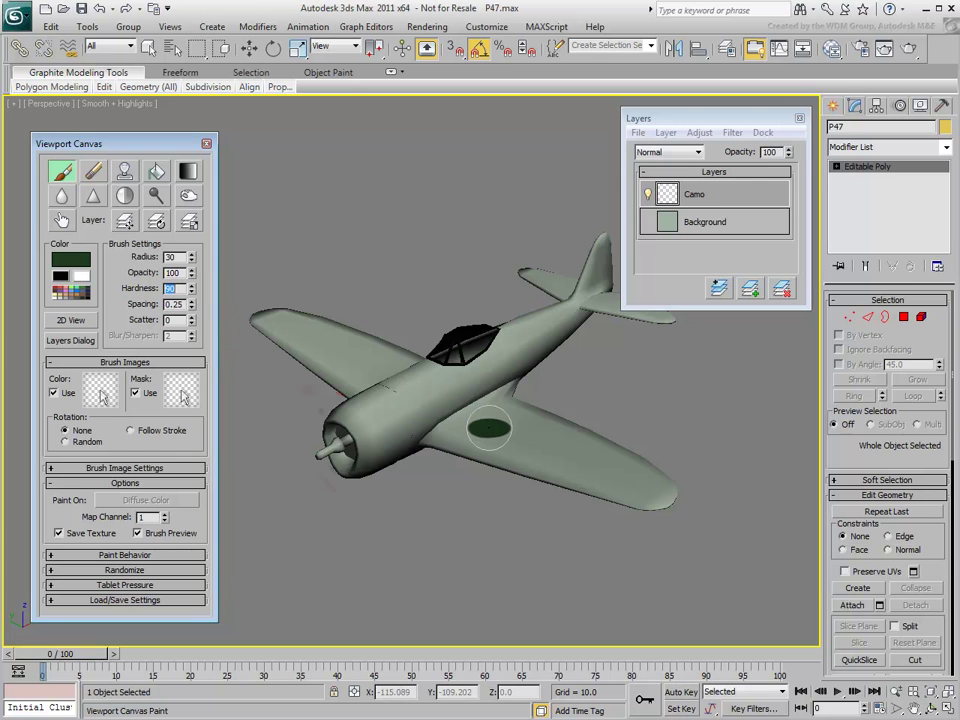
middle_drag(499, 438, 491, 437)
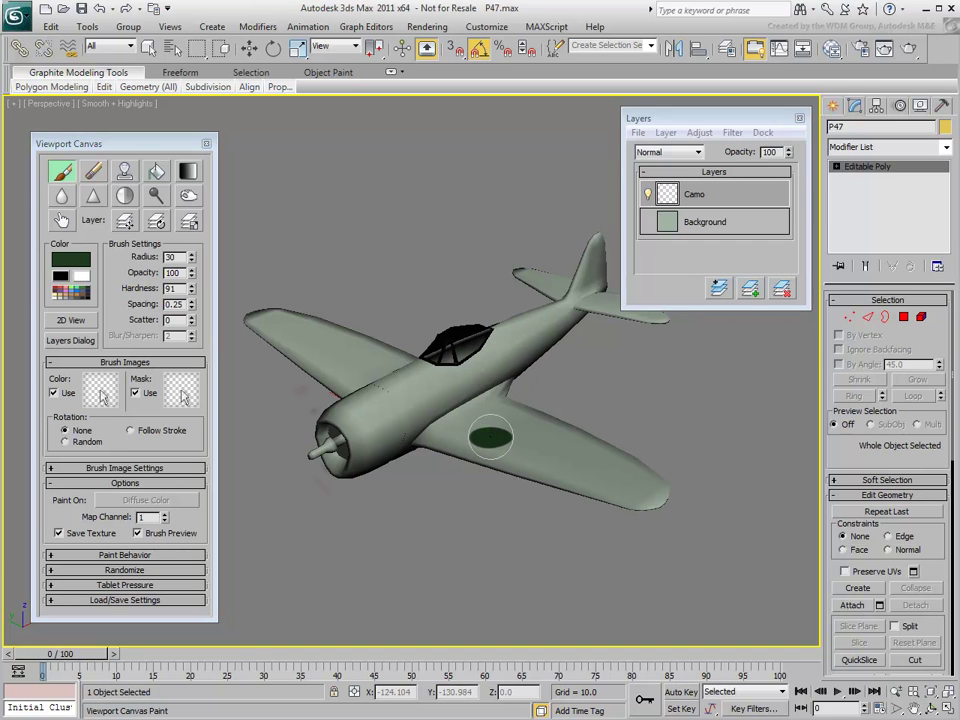
scroll(484, 438, up, 2)
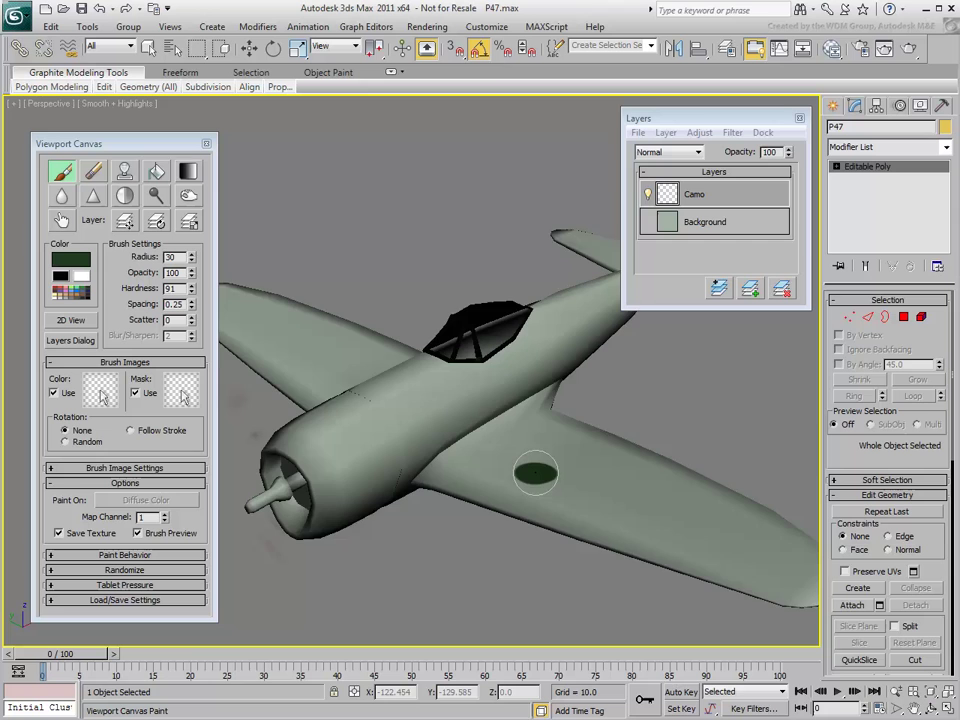
Paint dark green camouflage stripes across one wing on the Camo layer, viewing the airplane from above
scroll(510, 480, up, 3)
mouse_move(572, 506)
alt+middle_down()
mouse_move(512, 463)
mouse_move(520, 446)
mouse_move(542, 475)
mouse_move(541, 535)
alt+middle_up()
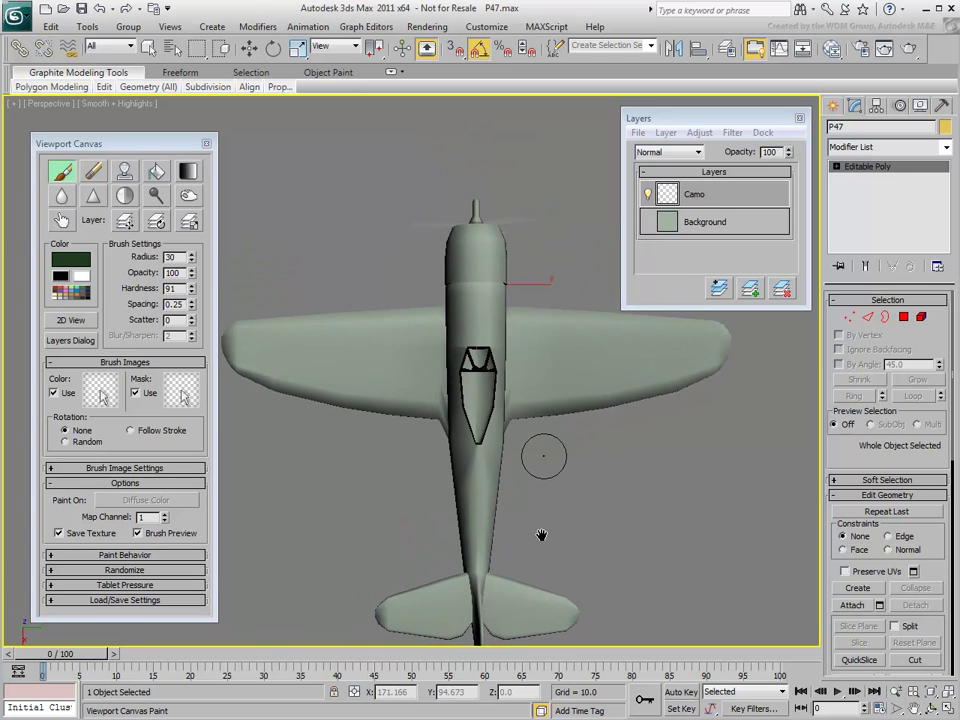
drag(553, 292, 587, 452)
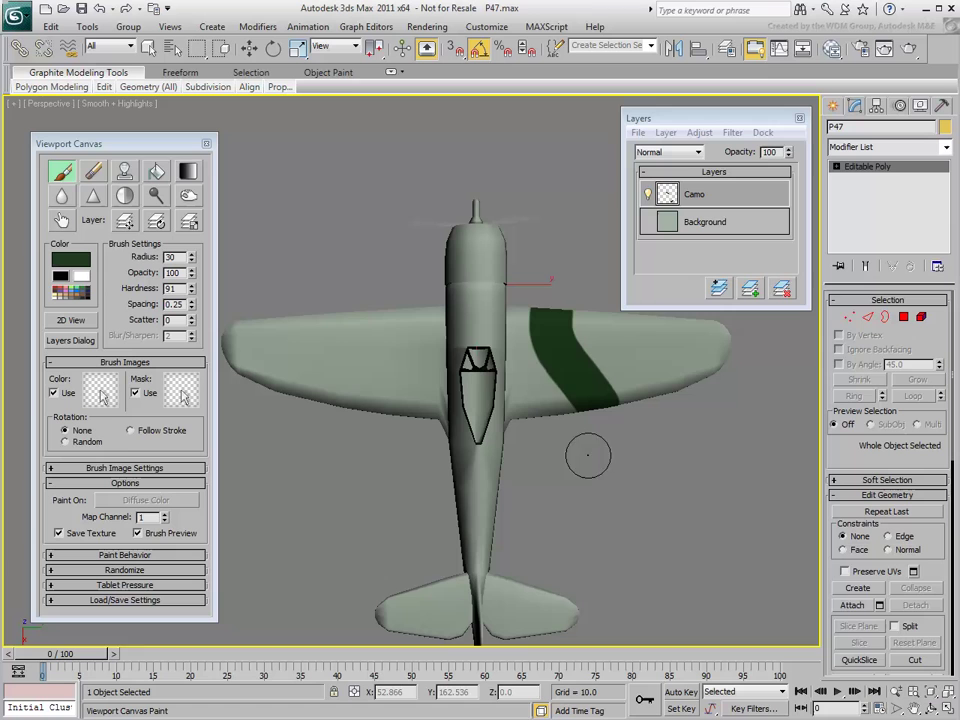
drag(618, 296, 739, 439)
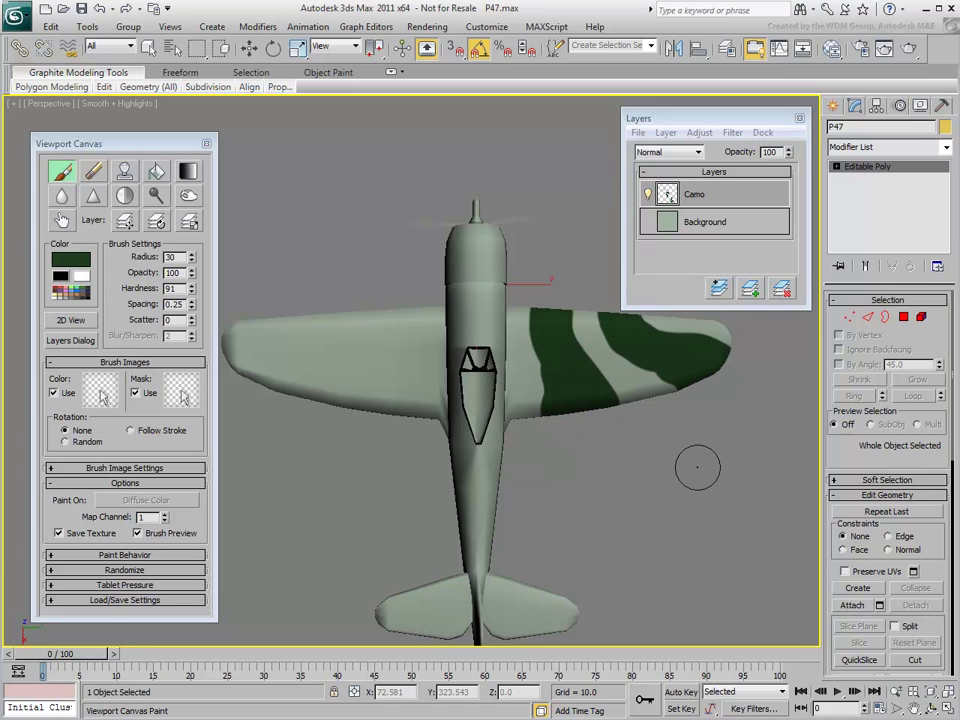
Paint matching dark green camouflage stripes across the opposite wing and a patch at its tip
drag(387, 272, 403, 456)
drag(387, 365, 332, 429)
mouse_move(322, 276)
mouse_down()
mouse_move(311, 343)
mouse_move(241, 432)
mouse_up()
drag(293, 367, 241, 444)
click(241, 323)
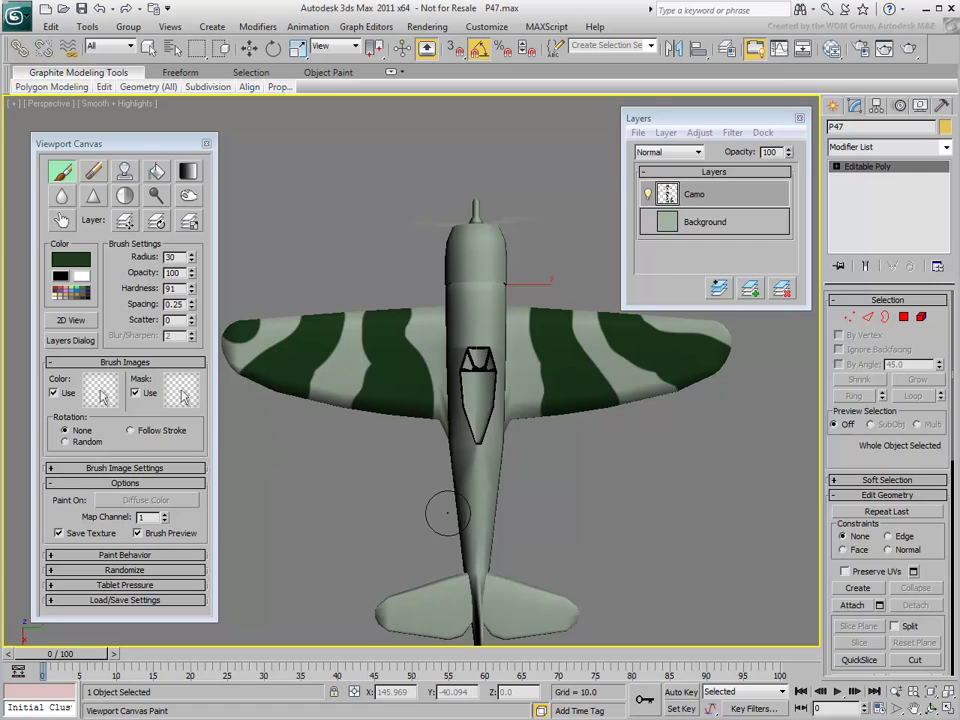
Paint dark green camouflage stripes across both horizontal stabilizers at the tail
middle_drag(430, 519, 424, 341)
scroll(424, 342, up, 3)
middle_drag(534, 480, 452, 369)
drag(452, 369, 487, 529)
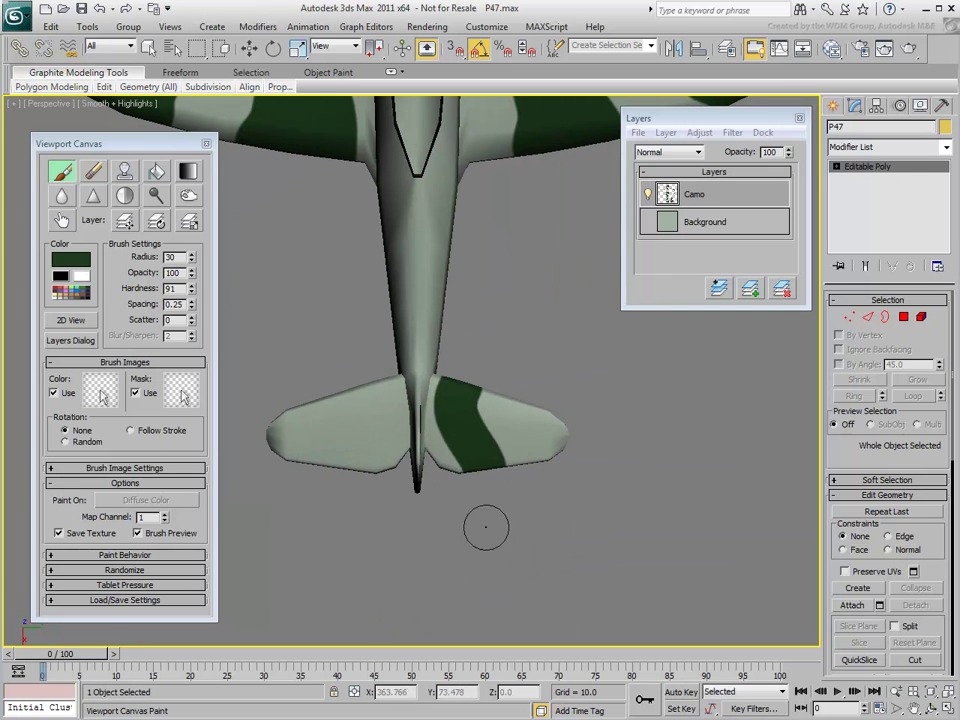
drag(540, 382, 578, 464)
drag(373, 374, 347, 500)
drag(363, 457, 368, 502)
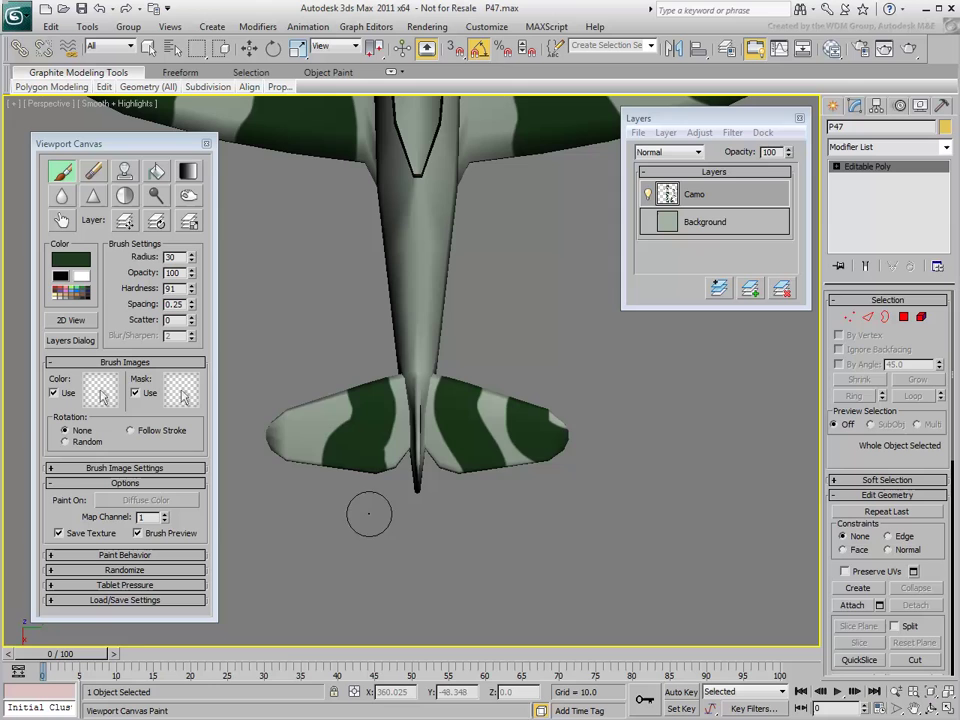
drag(293, 383, 273, 435)
Paint a dark green camouflage band around the rear fuselage just ahead of the tail, covering both sides
scroll(440, 350, down, 4)
middle_drag(440, 352, 485, 250)
alt+middle_drag(485, 407, 485, 407)
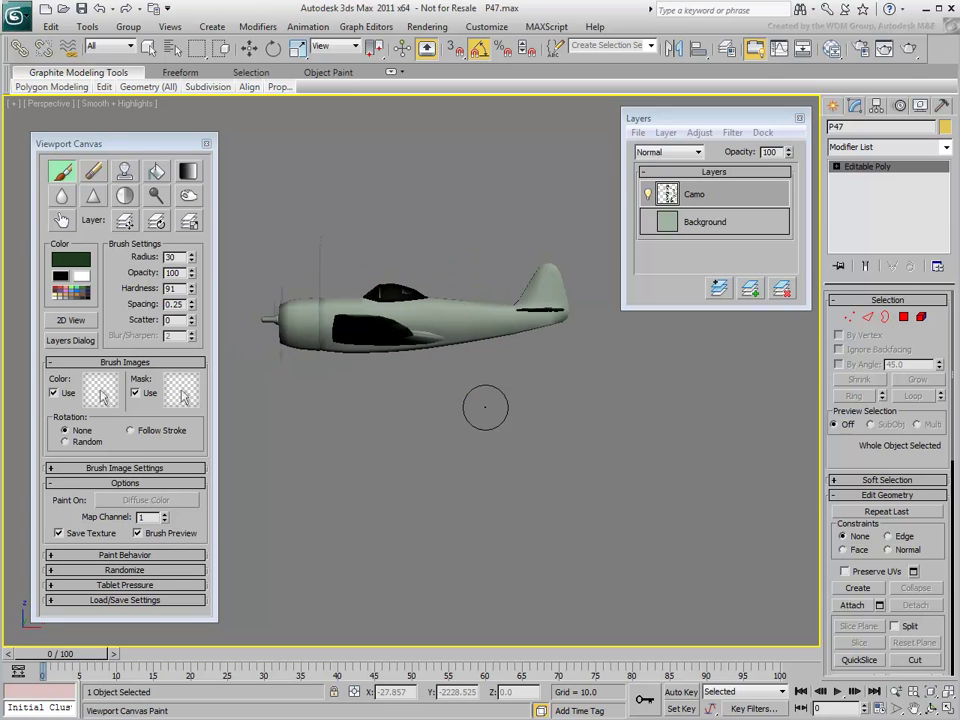
scroll(470, 315, up, 5)
scroll(502, 307, down, 4)
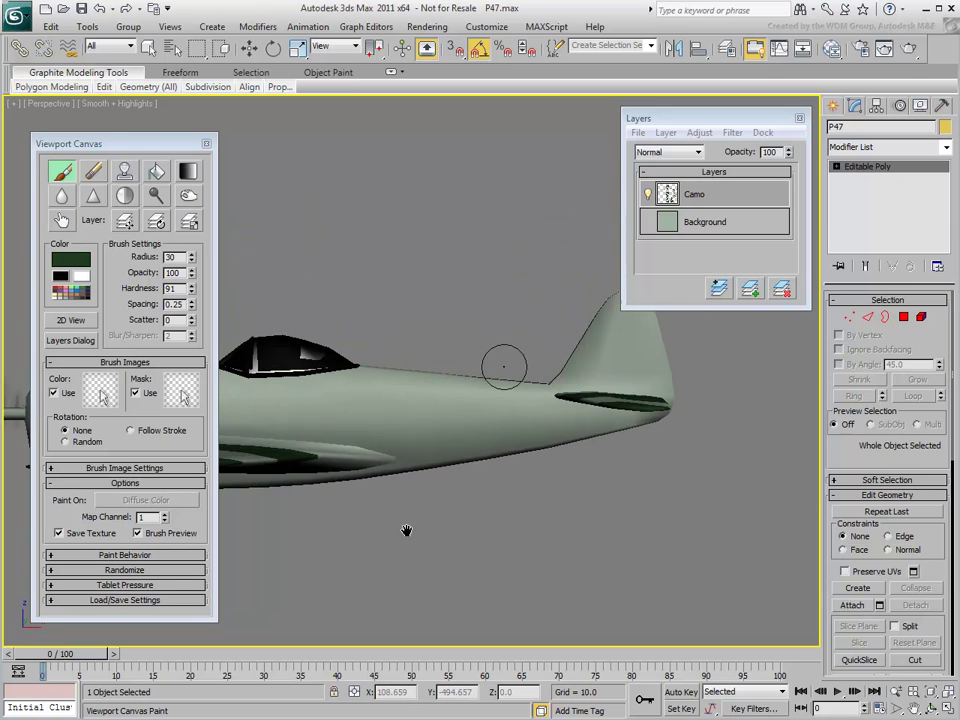
mouse_move(418, 366)
mouse_down()
mouse_move(477, 478)
mouse_move(536, 444)
mouse_move(528, 408)
mouse_up()
mouse_move(559, 524)
alt+middle_down()
mouse_move(326, 549)
mouse_move(490, 545)
alt+middle_up()
drag(401, 433, 407, 486)
alt+middle_drag(407, 486, 380, 405)
drag(371, 432, 375, 369)
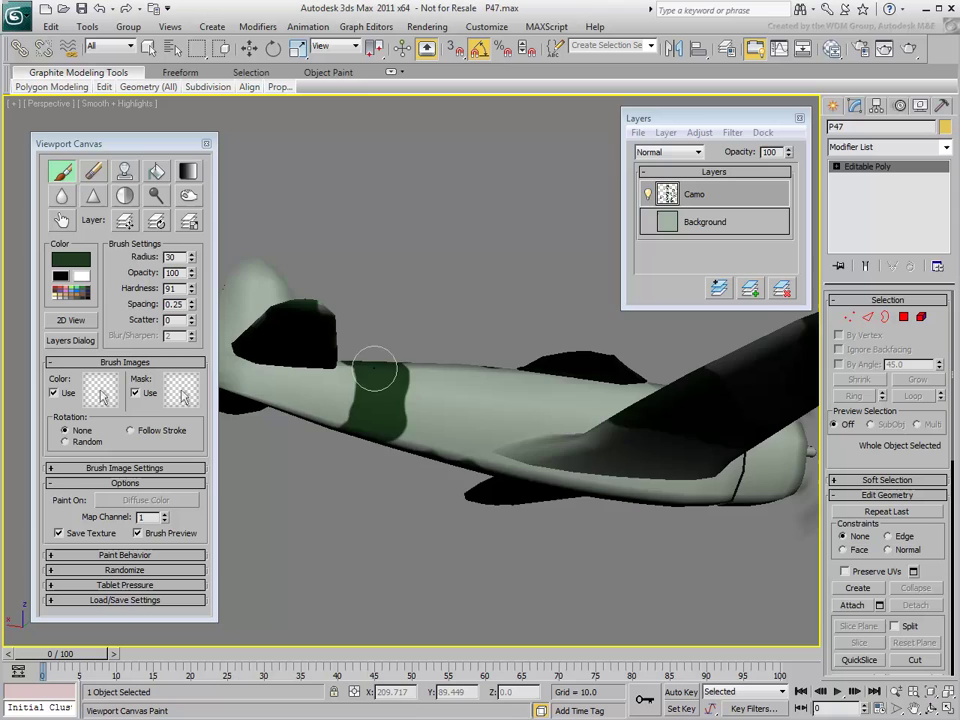
Add a second dark green band around the middle of the fuselage and a camouflage patch beneath the cockpit
alt+middle_drag(388, 387, 390, 557)
alt+middle_drag(480, 396, 461, 446)
alt+middle_drag(477, 344, 457, 557)
alt+middle_drag(456, 364, 639, 546)
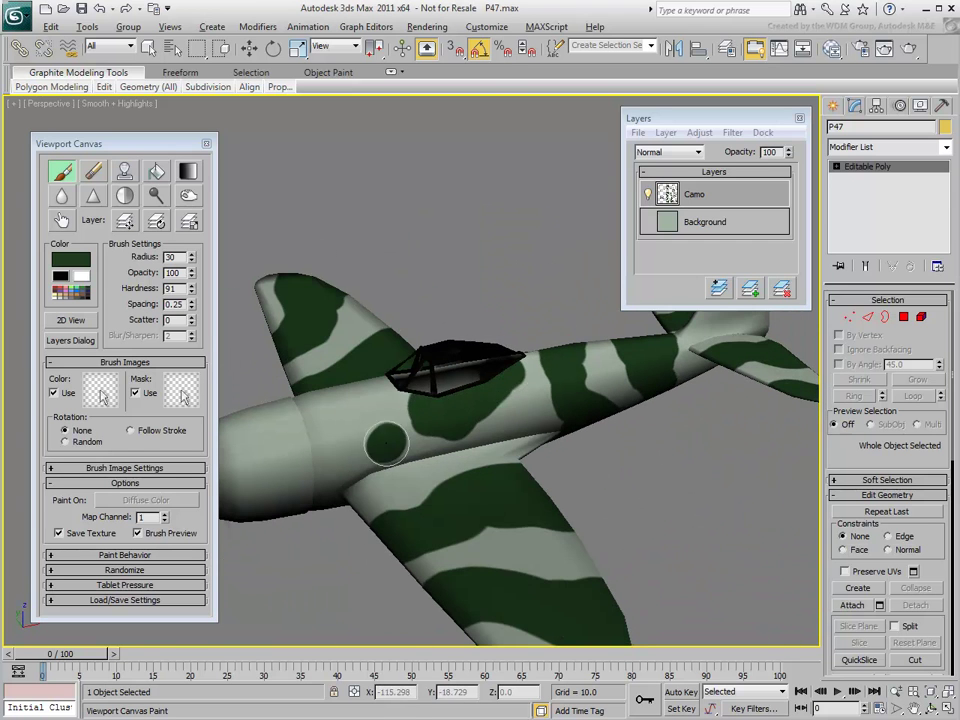
Paint a dark green camouflage band around the front fuselage between the cockpit and the engine cowling
mouse_move(386, 443)
alt+middle_down()
mouse_move(439, 454)
mouse_move(523, 446)
mouse_move(444, 611)
mouse_move(409, 382)
mouse_move(452, 533)
alt+middle_up()
drag(456, 466, 433, 469)
alt+middle_drag(409, 497, 758, 475)
drag(624, 441, 612, 455)
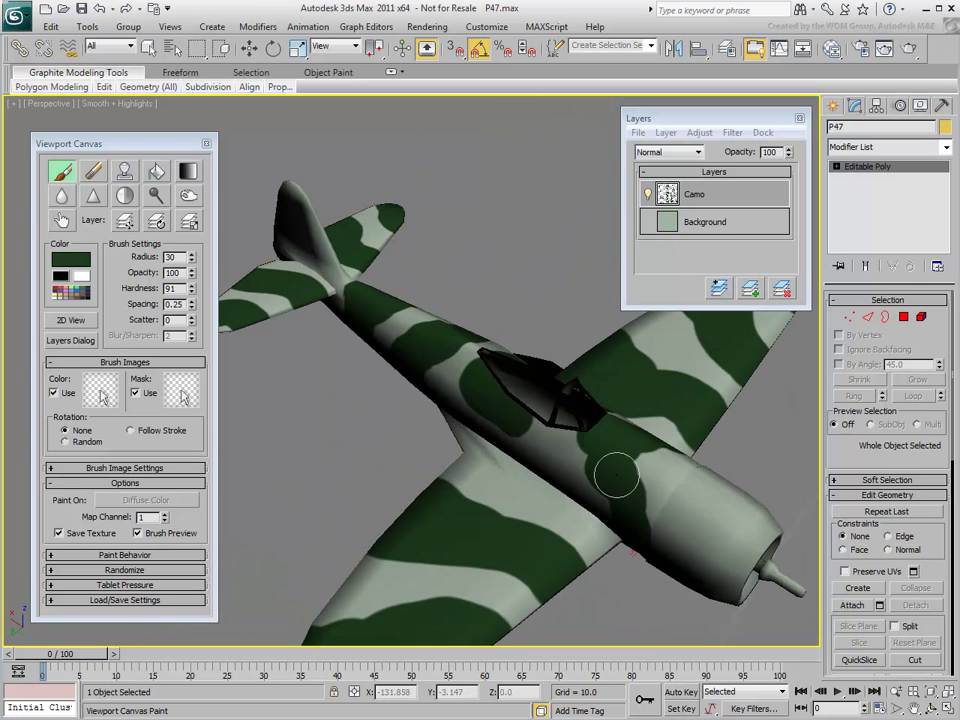
alt+middle_drag(568, 572, 476, 300)
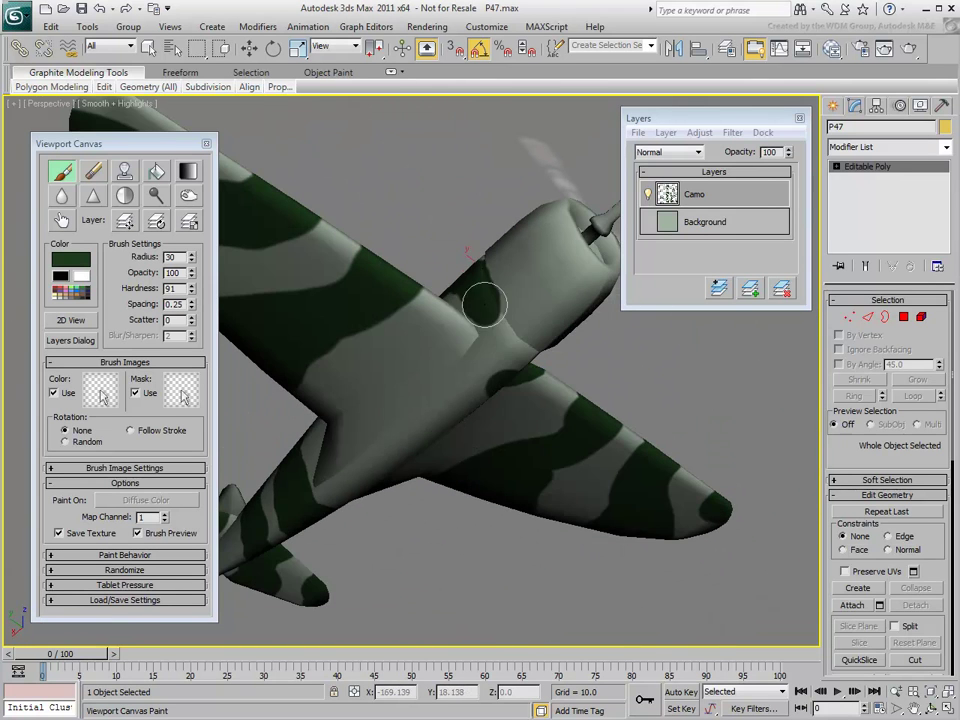
Paint an irregular dark green camouflage patch on the fuselage belly between the wings
mouse_move(501, 369)
alt+middle_down()
mouse_move(471, 399)
mouse_move(494, 556)
mouse_move(441, 358)
alt+middle_up()
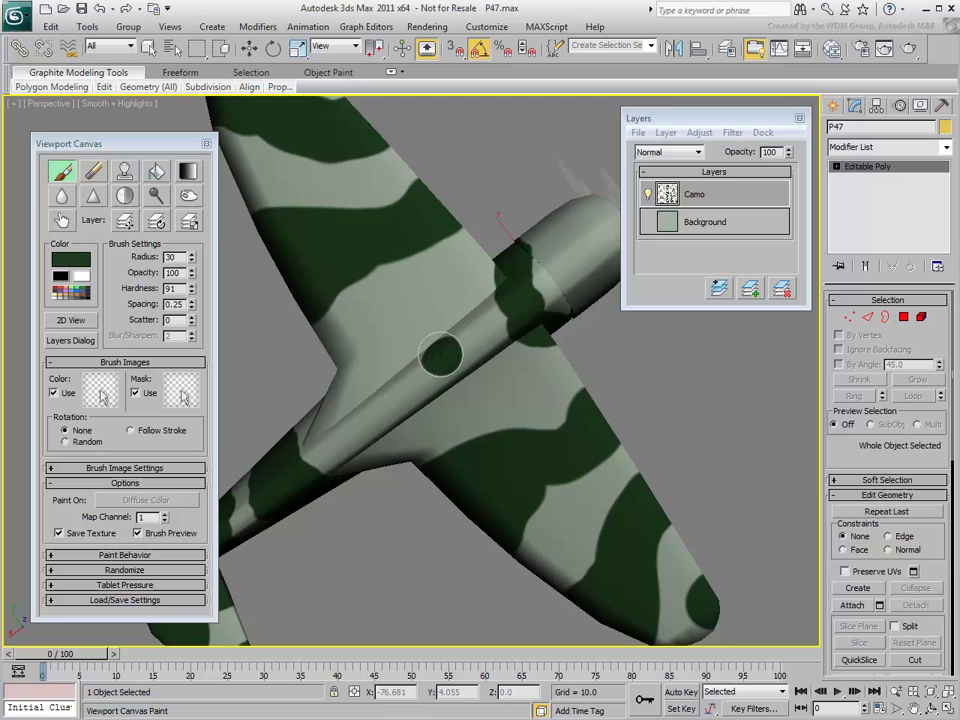
scroll(438, 360, up, 3)
mouse_move(483, 310)
mouse_down()
mouse_move(478, 345)
mouse_move(416, 388)
mouse_up()
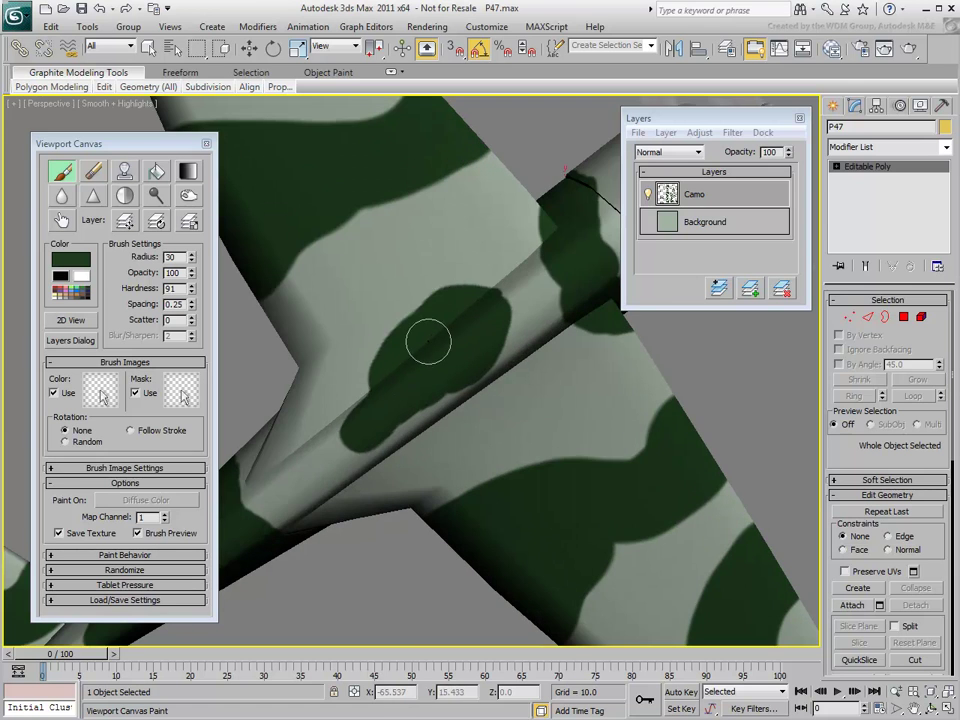
scroll(553, 418, down, 5)
Paint dark green patches on the tail fin's leading and trailing edges and on the underside of the tail
alt+middle_drag(553, 418, 557, 393)
mouse_move(620, 412)
middle_down()
mouse_move(485, 468)
mouse_move(480, 522)
middle_up()
scroll(485, 468, up, 3)
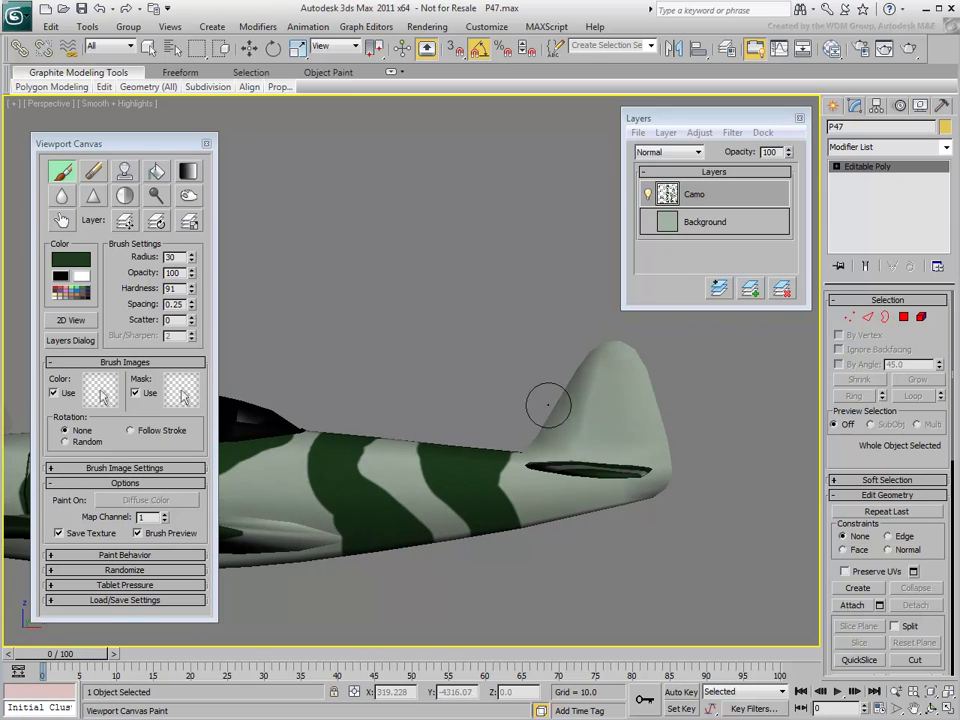
mouse_move(512, 396)
mouse_down()
mouse_move(576, 394)
mouse_move(585, 341)
mouse_up()
mouse_move(684, 386)
mouse_down()
mouse_move(667, 446)
mouse_move(666, 339)
mouse_up()
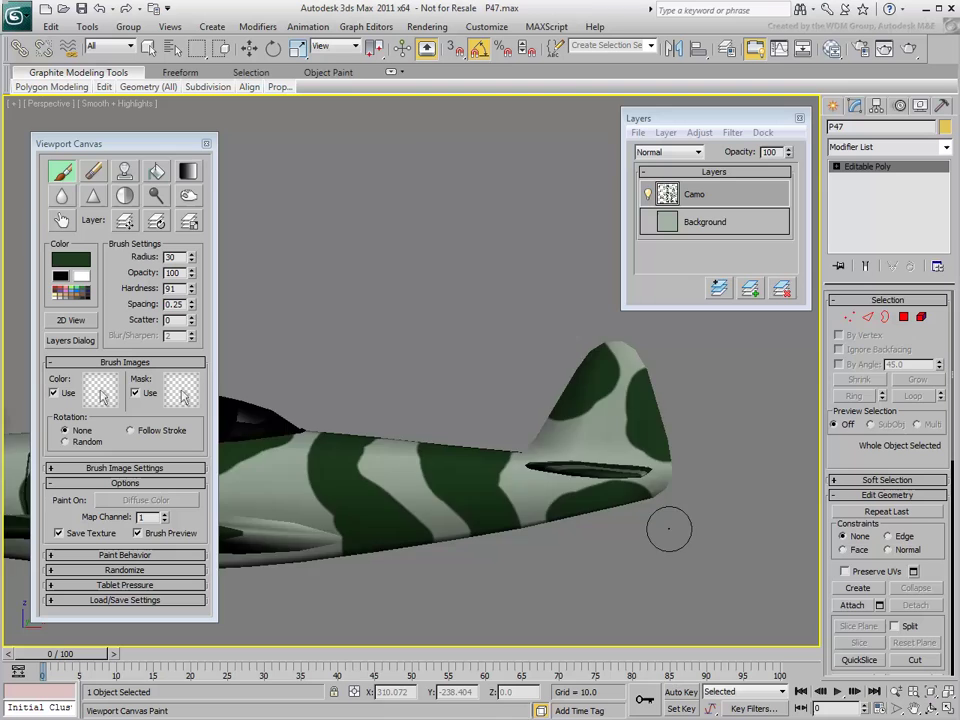
scroll(495, 499, down, 6)
scroll(495, 499, up, 2)
middle_drag(496, 501, 546, 465)
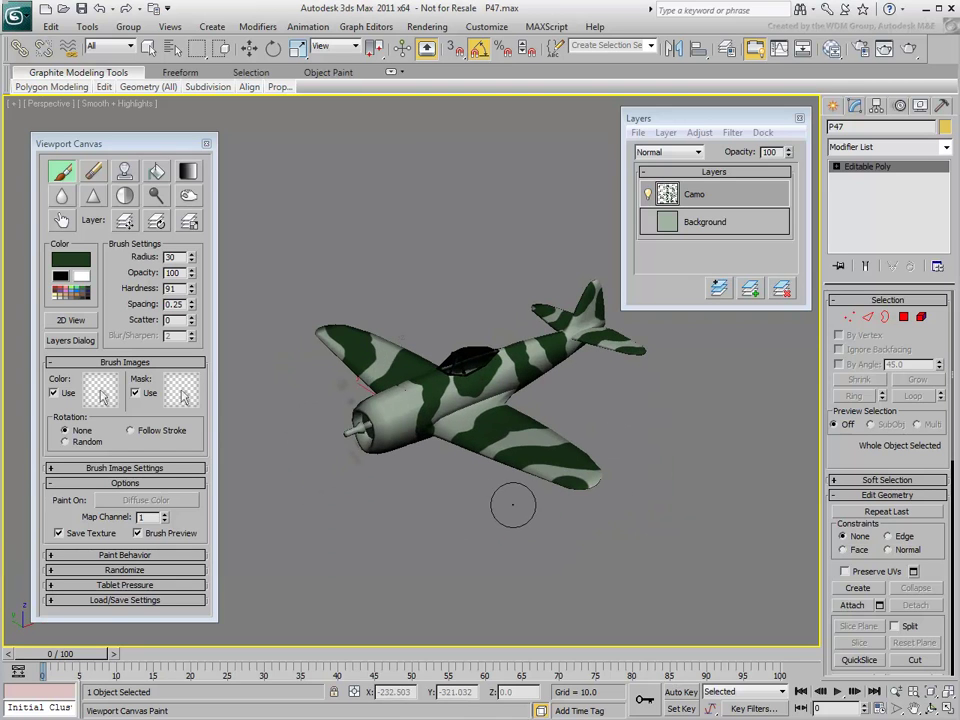
Add a new layer above Camo and name it Nose
click(751, 290)
double_click(700, 200)
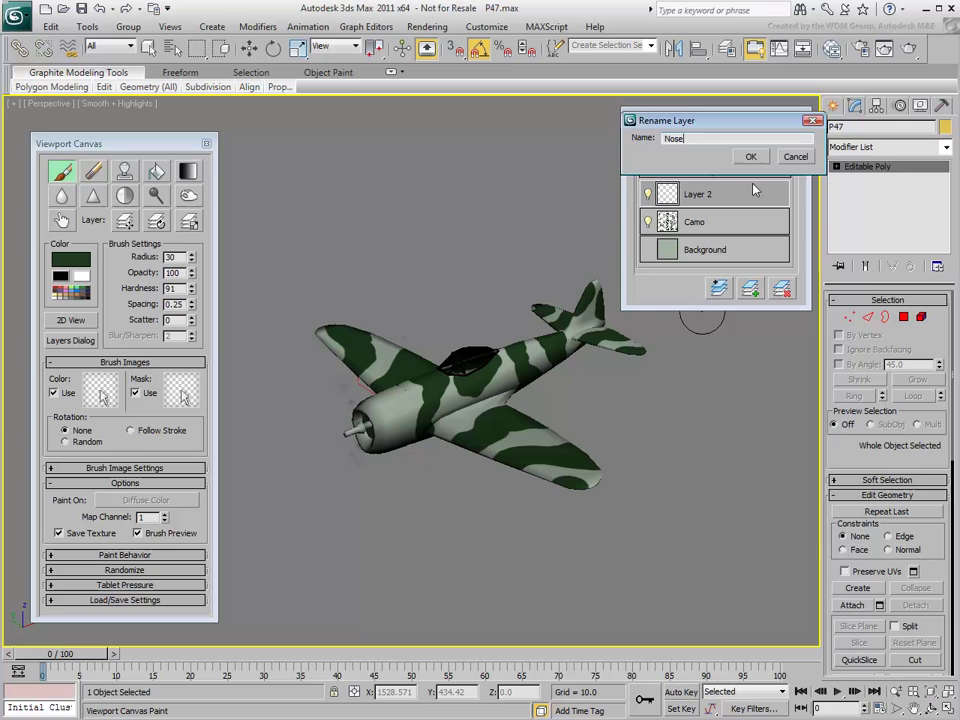
click(750, 159)
Set the brush color to a warm yellow of RGB 244, 201, 30 for painting the nose
scroll(366, 542, up, 5)
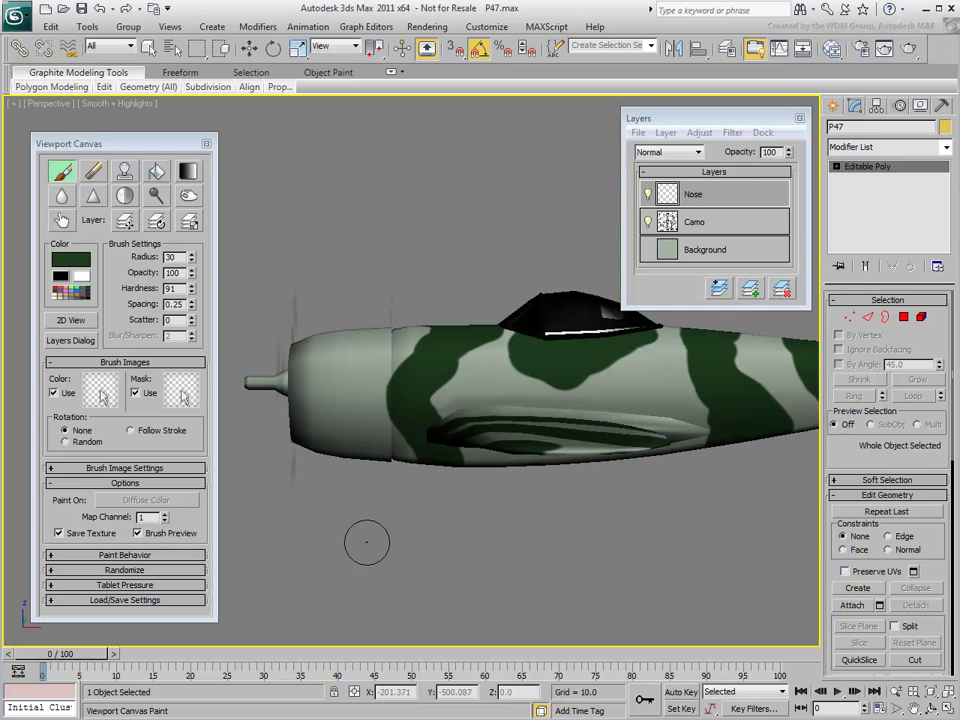
click(66, 263)
drag(272, 69, 262, 49)
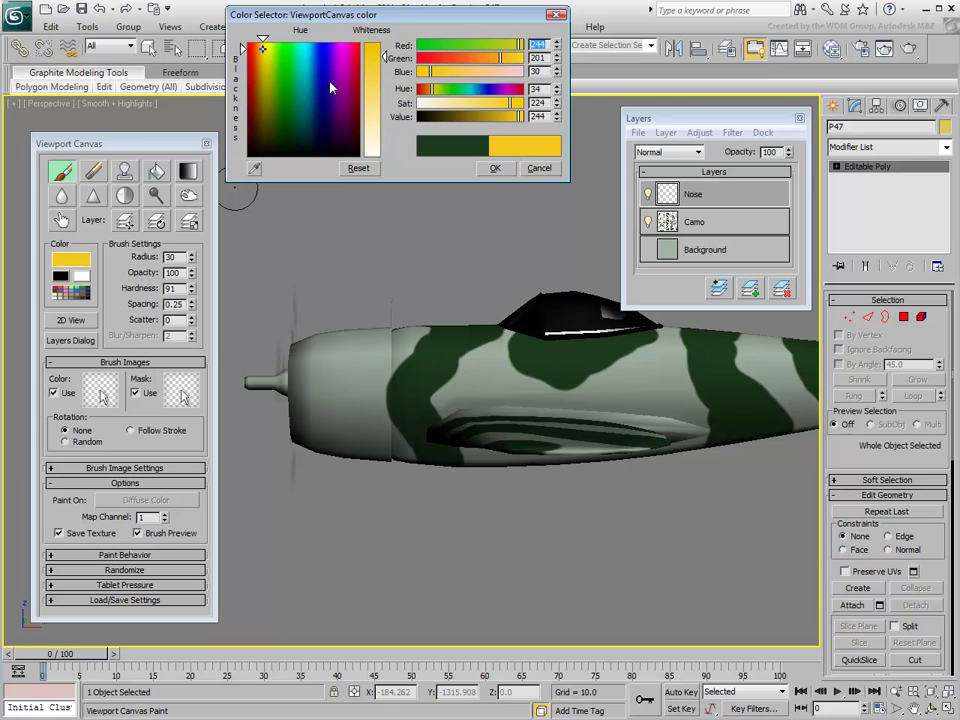
click(500, 171)
Cover the outer surface of the engine cowling with solid yellow on both sides, stopping at the panel seam
mouse_move(281, 343)
mouse_down()
mouse_move(316, 275)
mouse_move(353, 349)
mouse_move(374, 452)
mouse_up()
scroll(366, 510, up, 3)
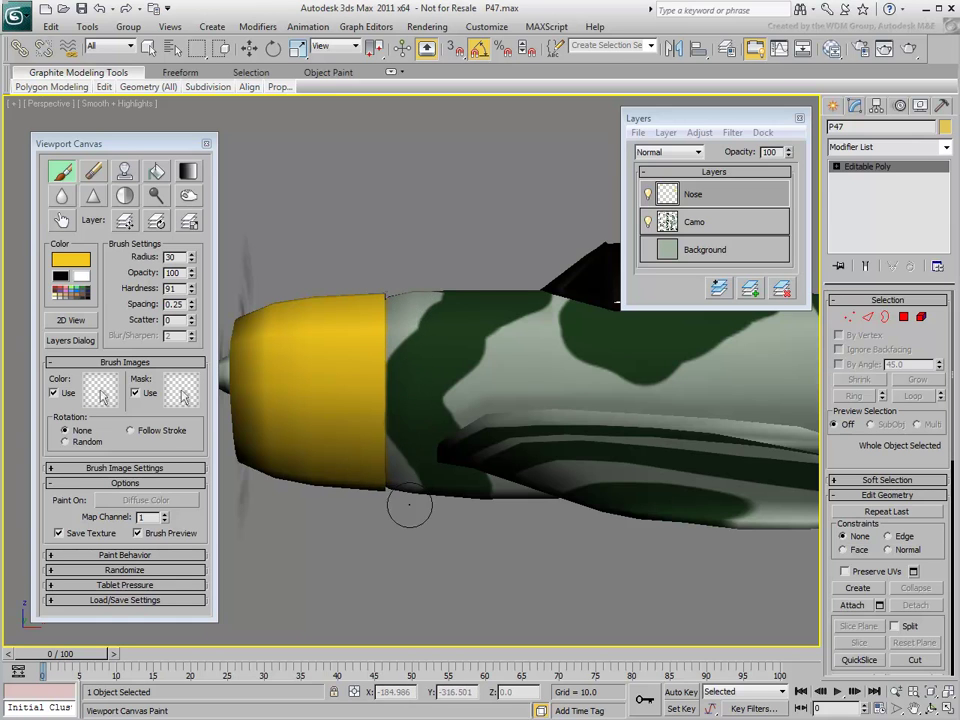
scroll(370, 495, down, 3)
alt+middle_drag(324, 459, 428, 456)
middle_drag(502, 400, 516, 401)
scroll(516, 401, up, 3)
drag(575, 291, 580, 487)
mouse_move(570, 327)
mouse_down()
mouse_move(598, 306)
mouse_move(628, 499)
mouse_up()
alt+middle_drag(641, 495, 610, 512)
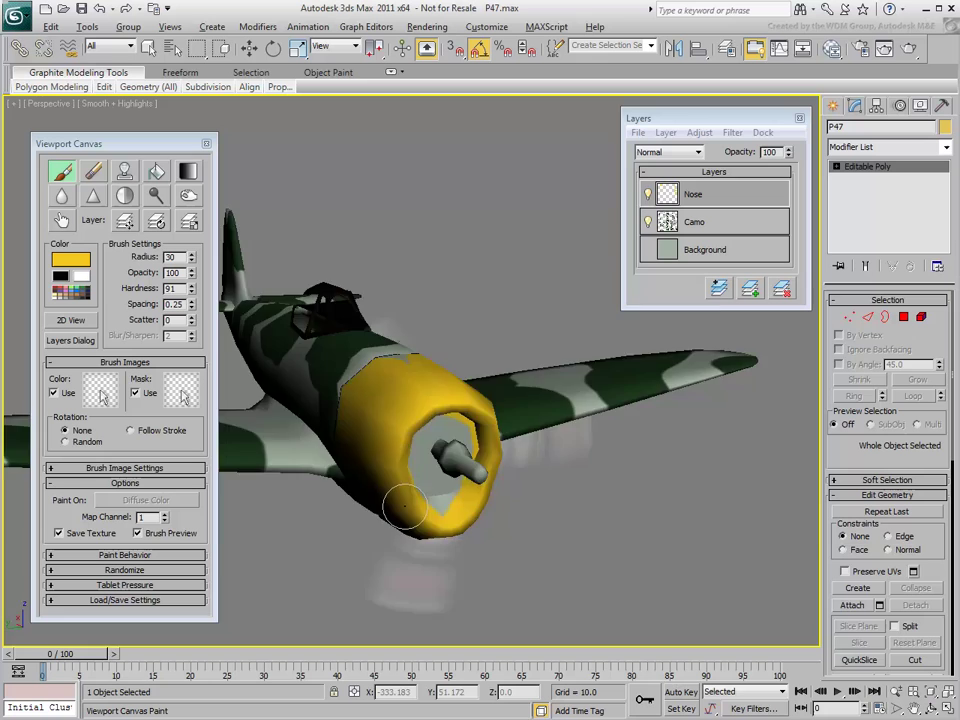
Fill the remaining unpainted areas of the cowling, including the recessed front face around the propeller hub, with yellow
mouse_move(399, 506)
alt+middle_down()
mouse_move(401, 574)
mouse_move(568, 296)
mouse_move(561, 446)
mouse_move(561, 190)
alt+middle_up()
middle_drag(580, 316, 339, 481)
alt+middle_drag(326, 388, 197, 362)
Set the brush color to dark brown, RGB 73, 62, 30, and darken the recessed cowling face around the propeller hub with the Burn tool
click(68, 259)
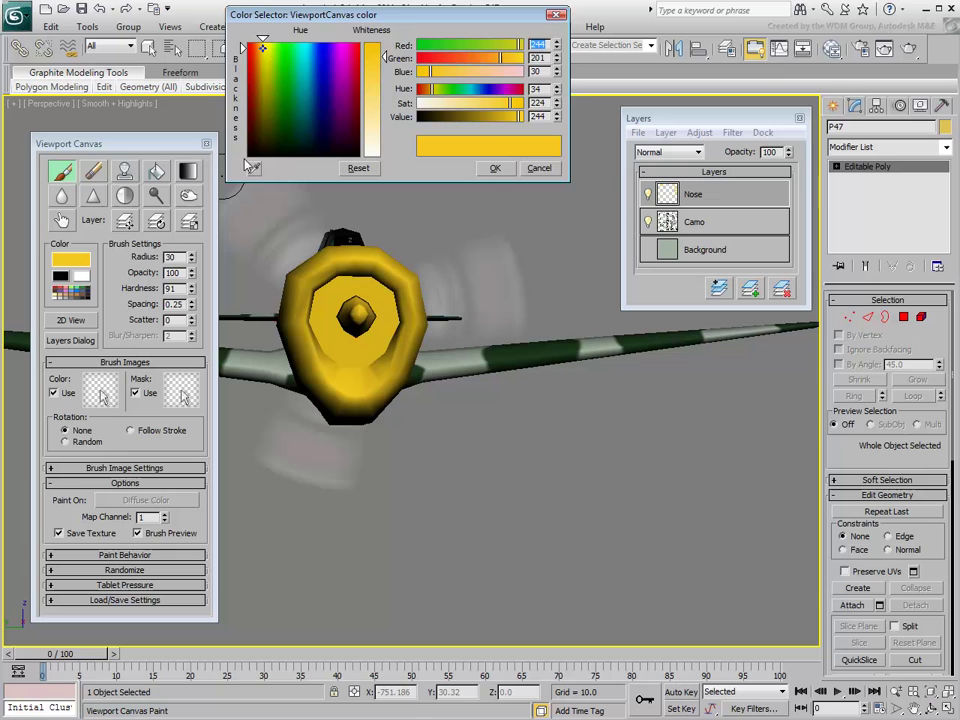
click(260, 130)
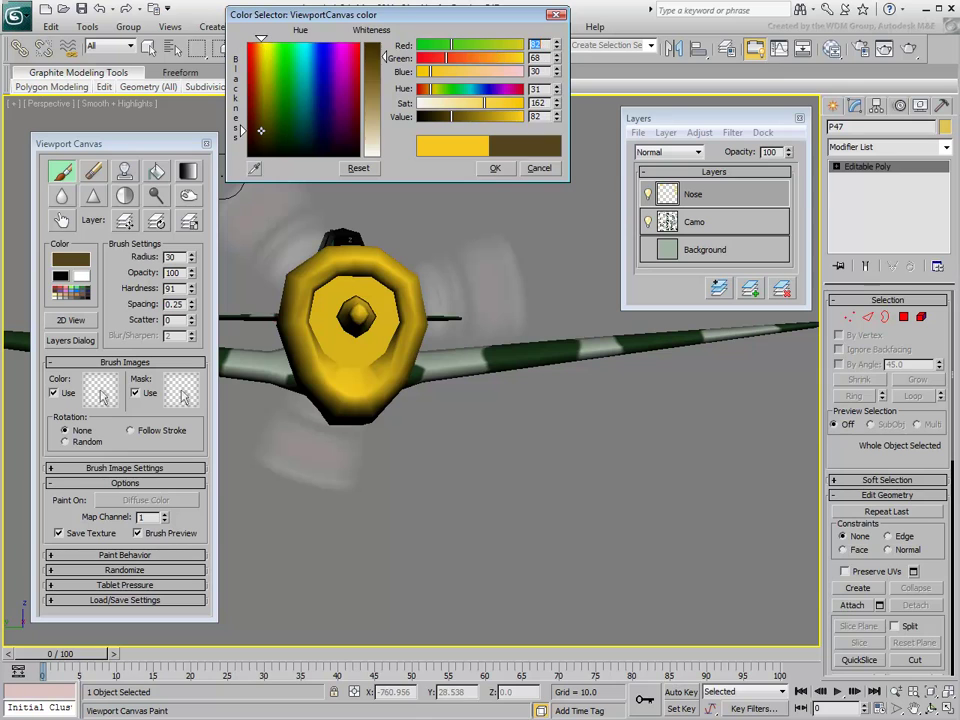
click(493, 169)
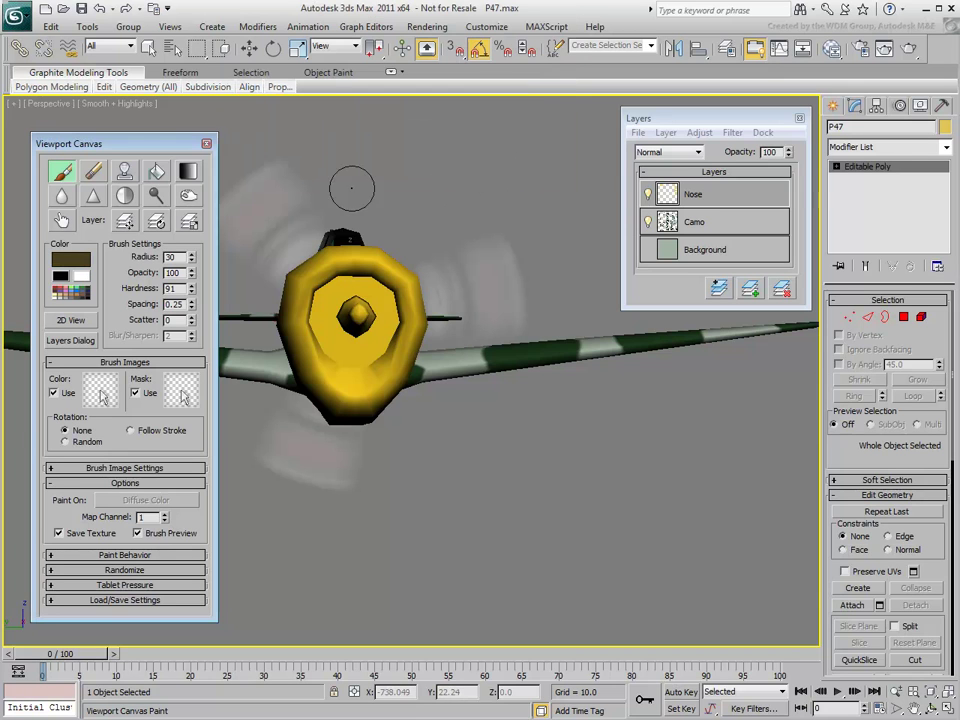
click(187, 197)
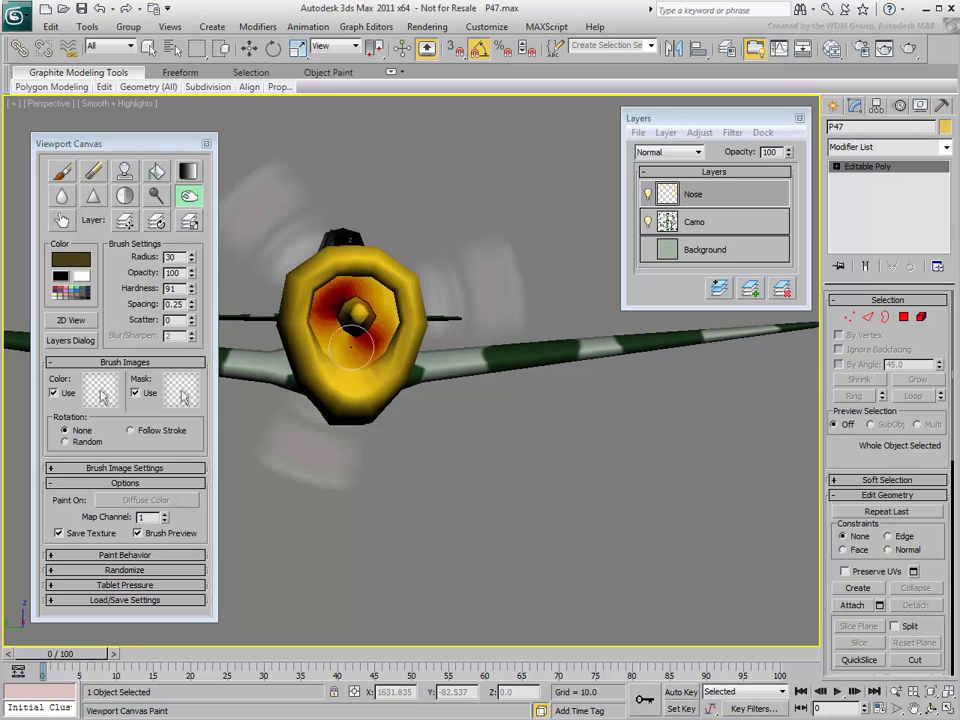